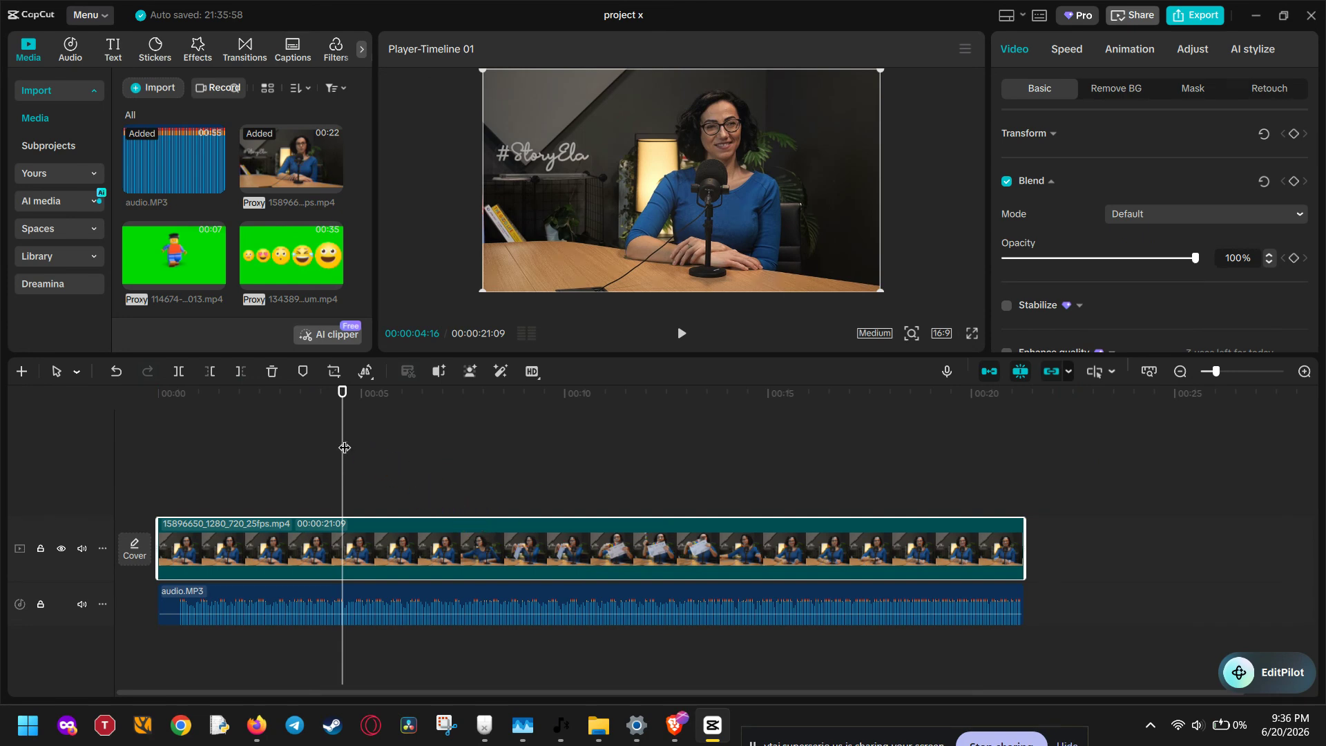
Drag the playhead to about 00:00:05:12 in the 21-second interview clip.
drag(343, 448, 377, 480)
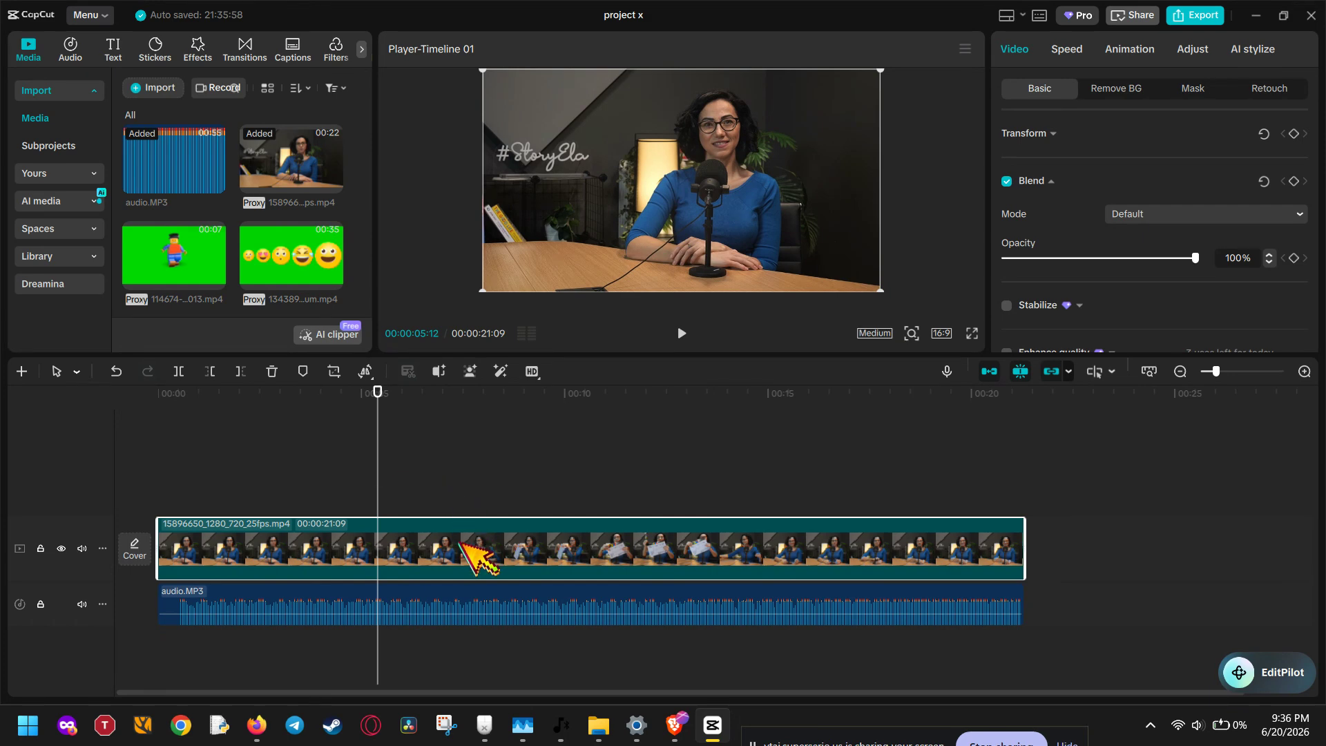
Abandon an attempt to add the video to an upper track and delete the extra clip.
click(147, 87)
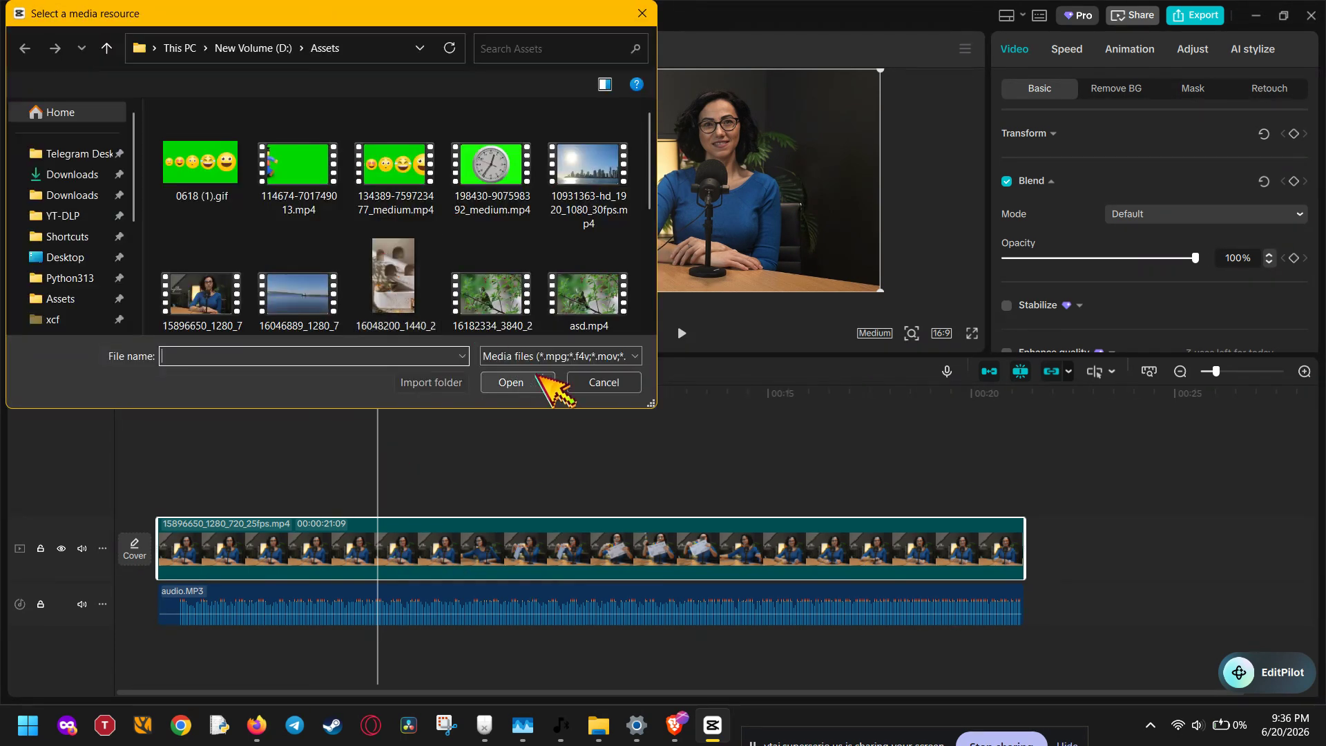
click(572, 380)
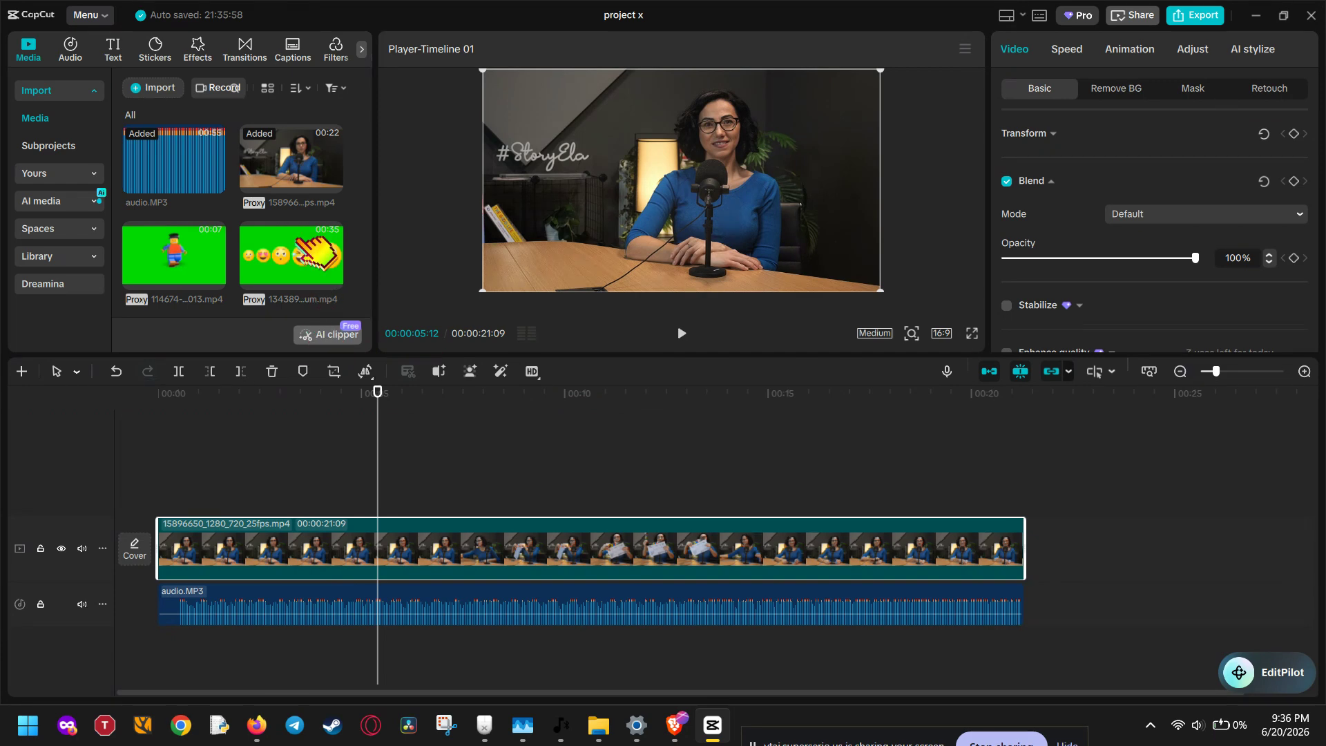
drag(318, 166, 159, 496)
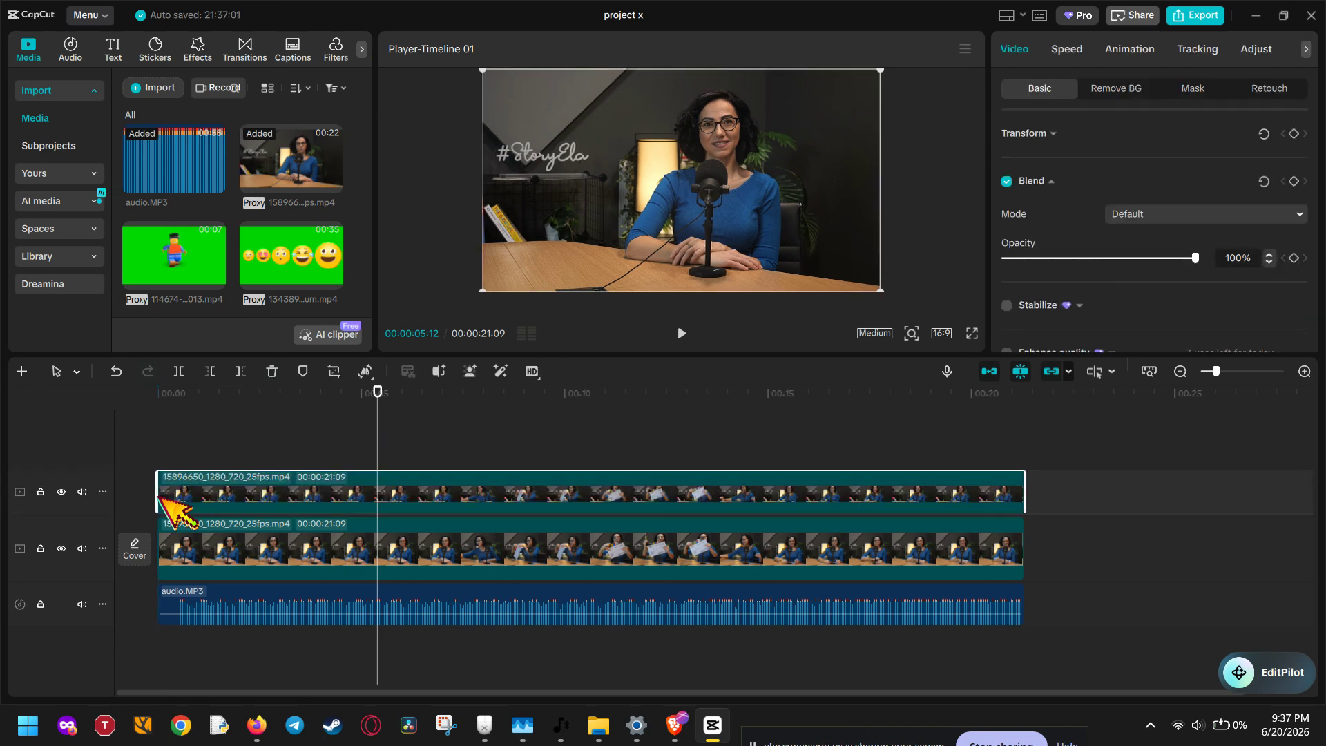
key(Delete)
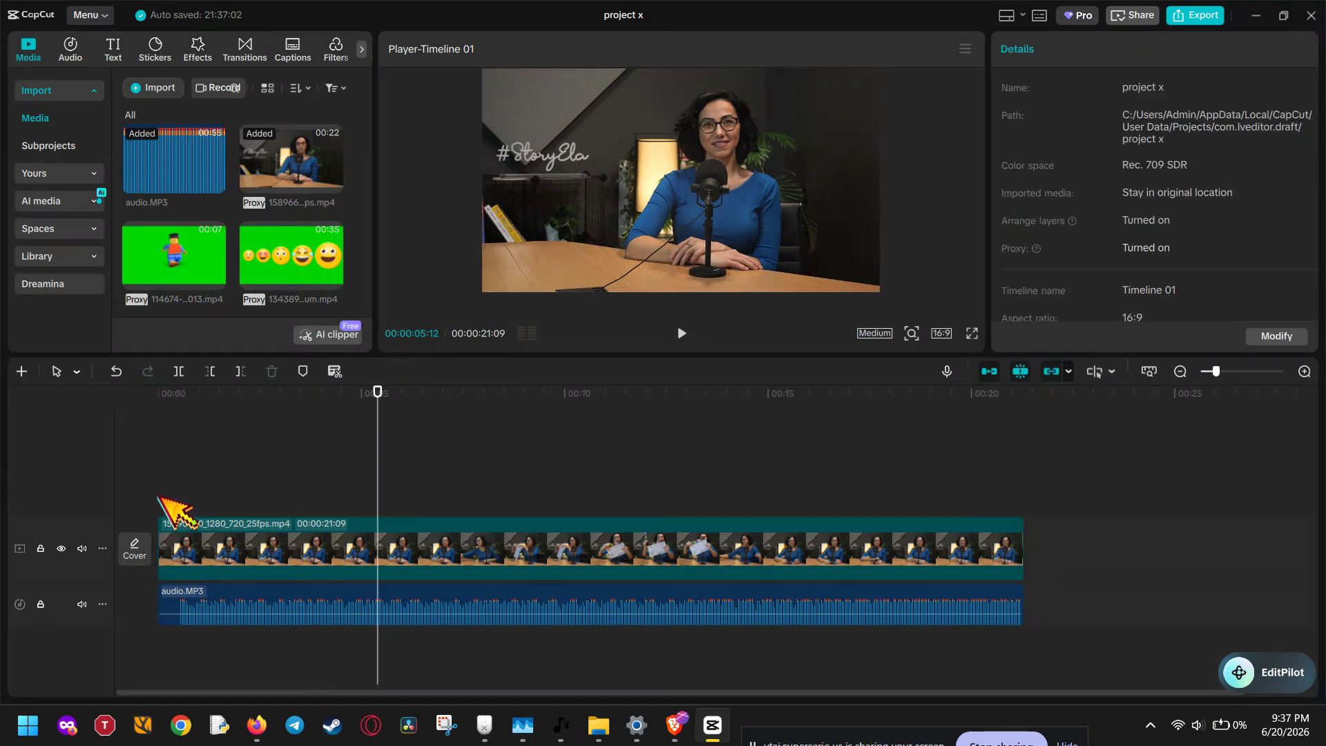
Copy the interview clip, paste it onto a new track above, and align it to the start.
click(437, 549)
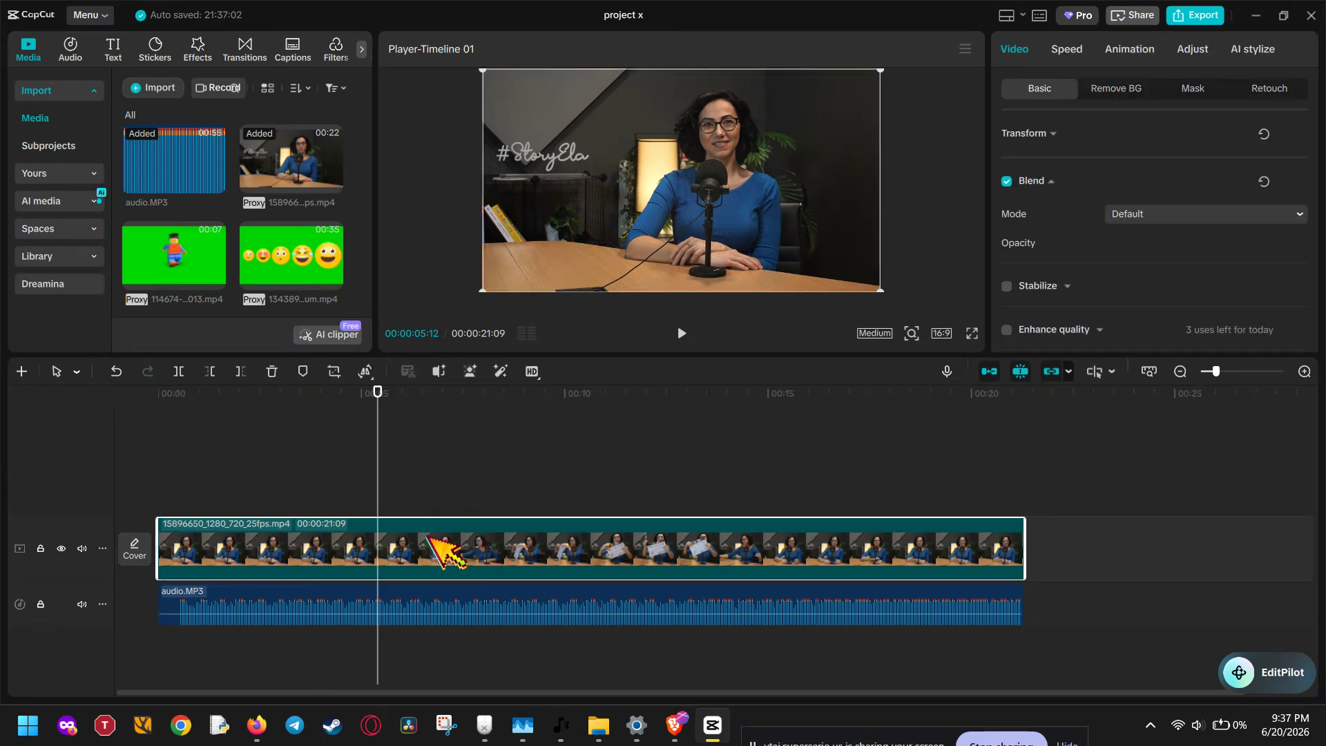
right_click(462, 536)
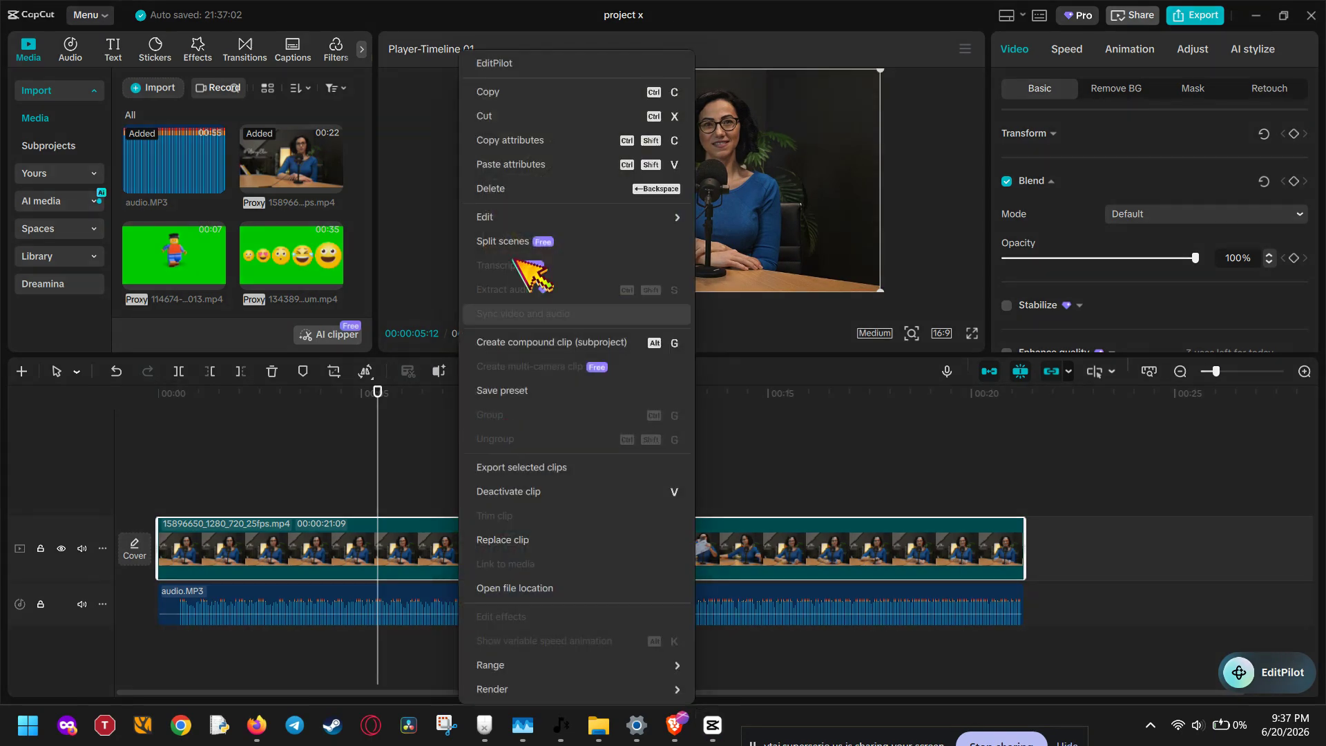
click(523, 97)
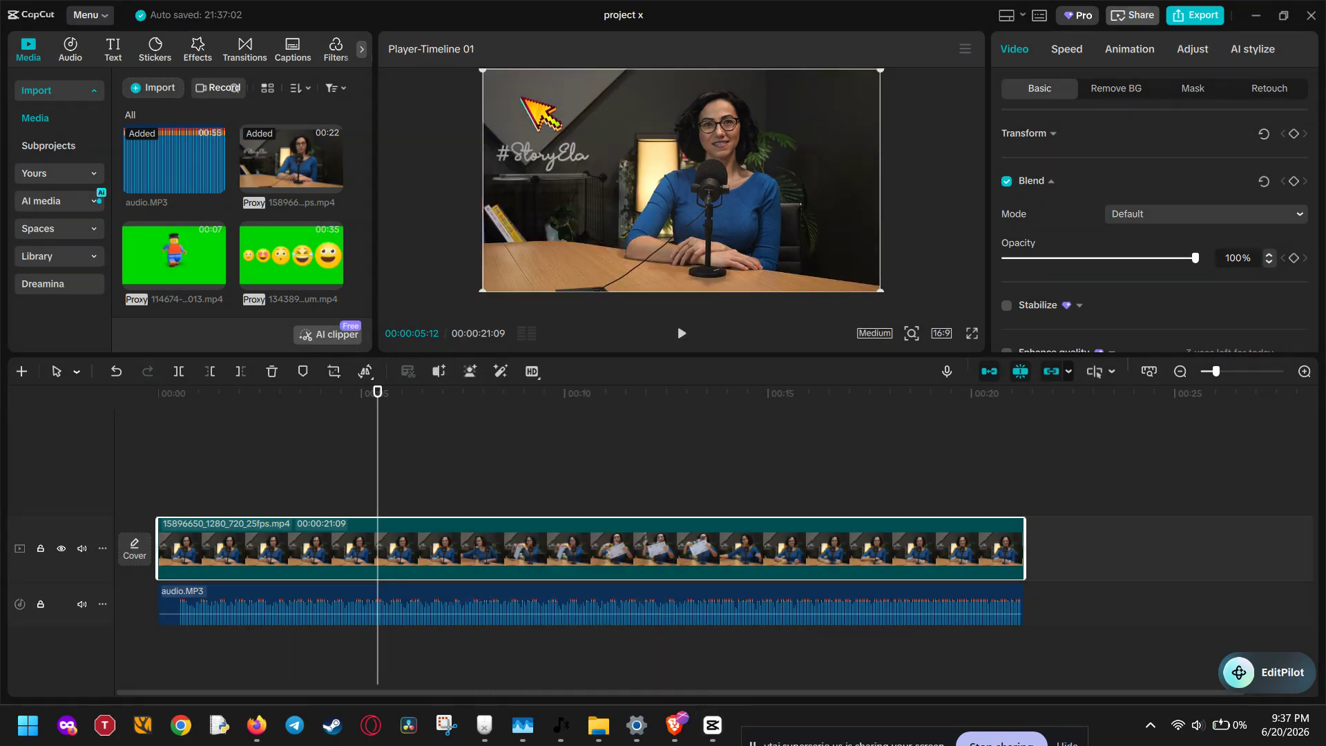
right_click(483, 481)
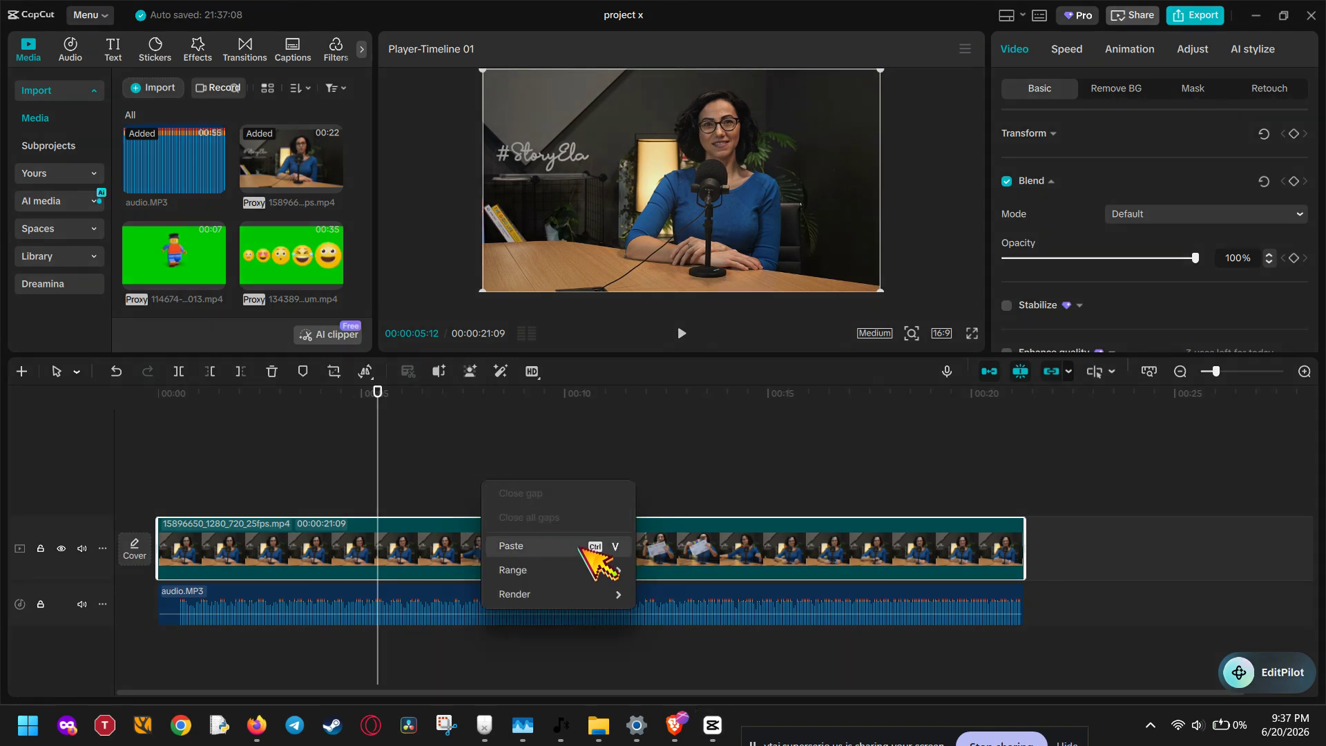
click(552, 546)
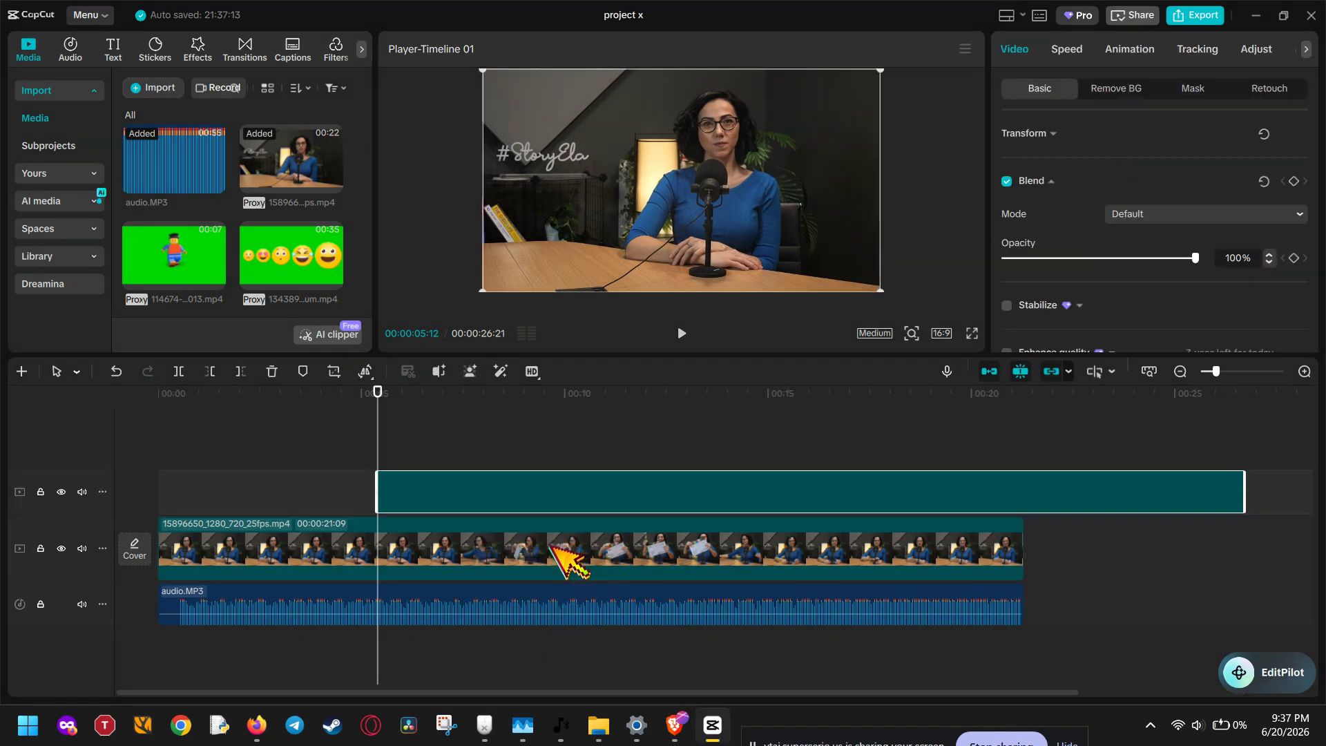
drag(625, 494, 413, 480)
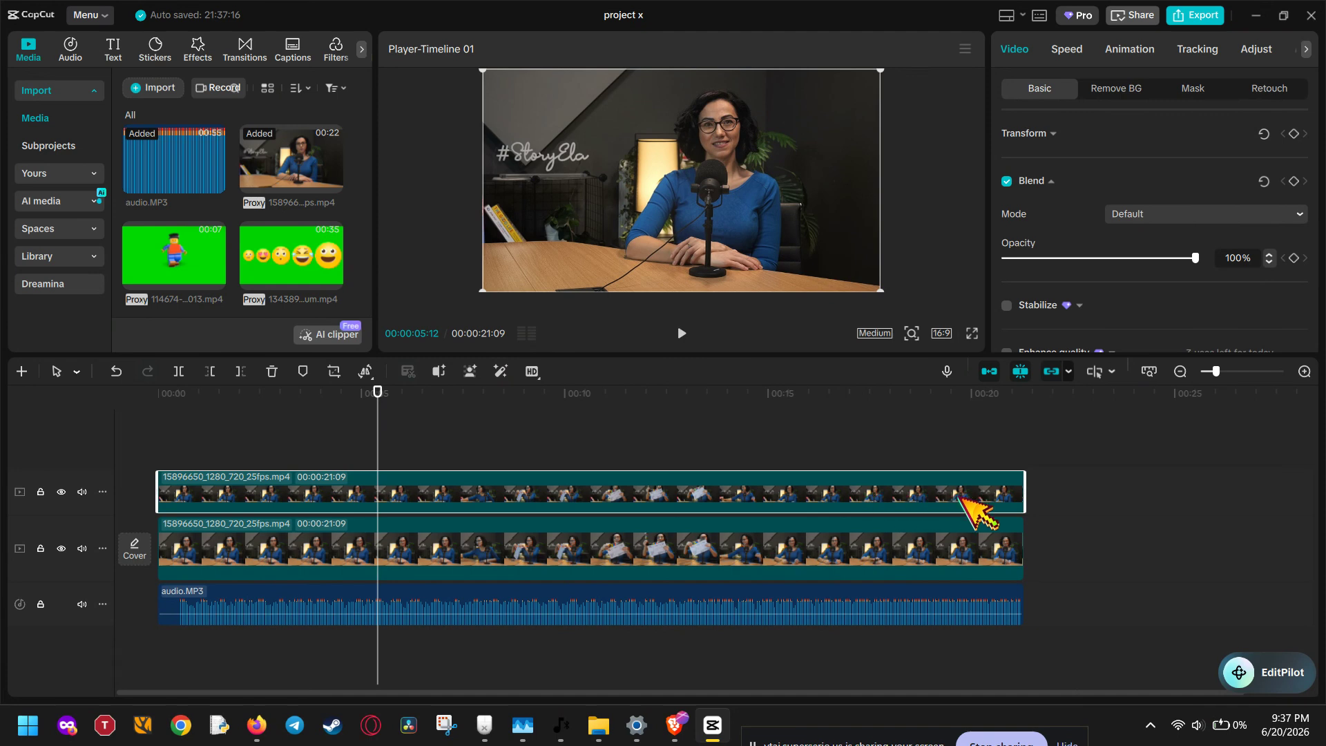
click(954, 549)
Zoom the timeline to frame level and slide the overlay copy a few frames later.
click(950, 503)
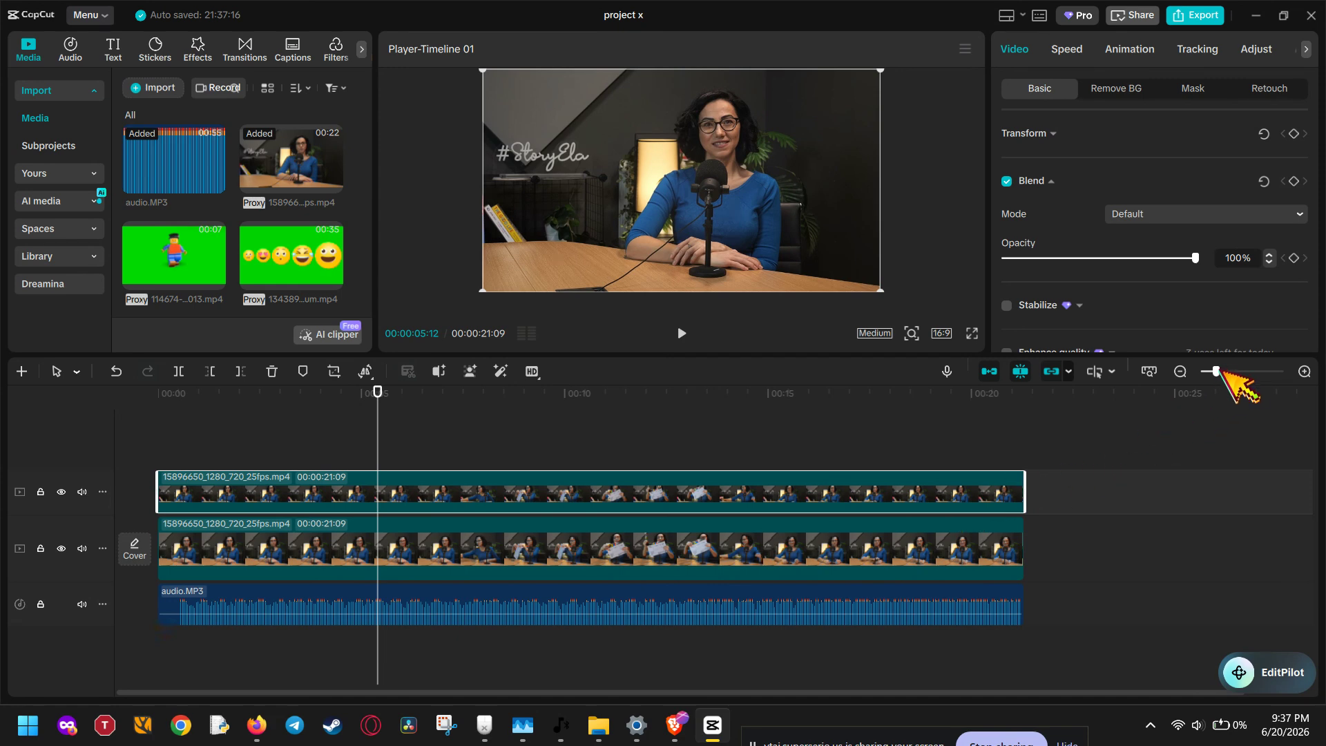
drag(1217, 371, 1305, 371)
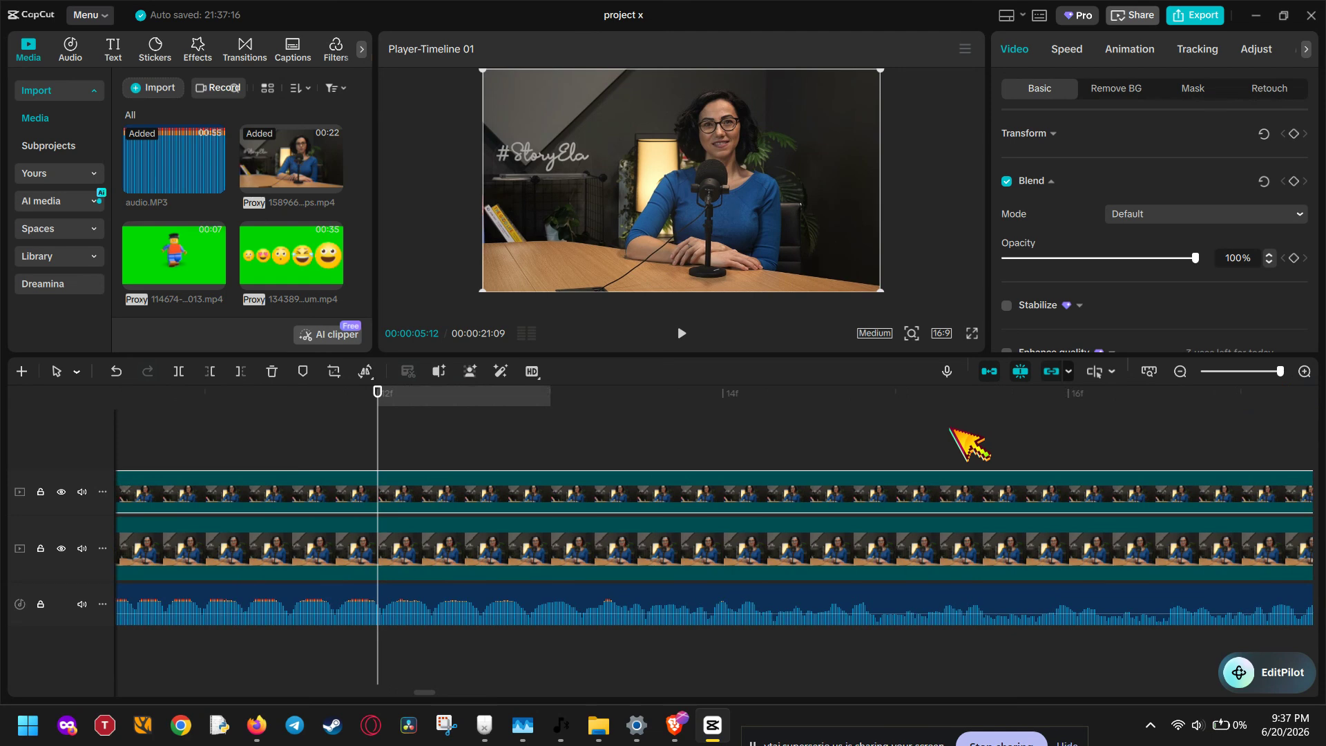
key(Right)
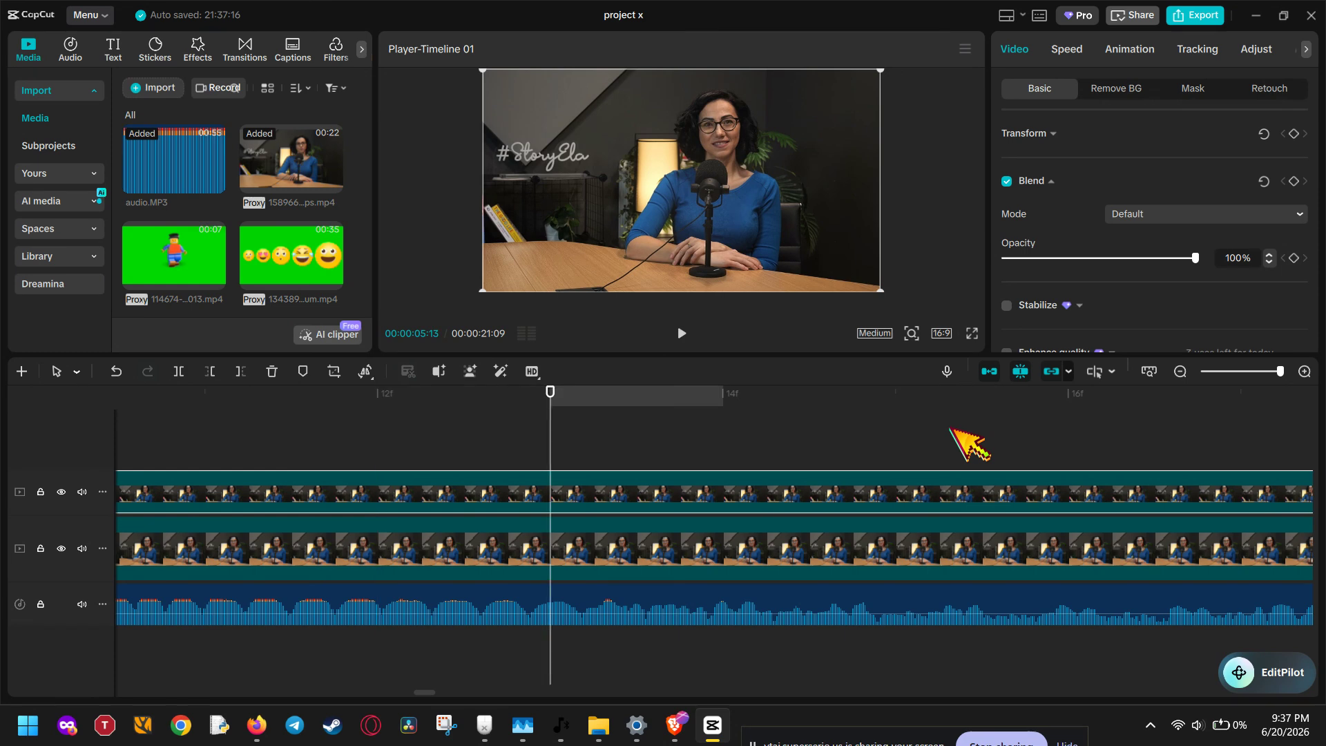
key(Left)
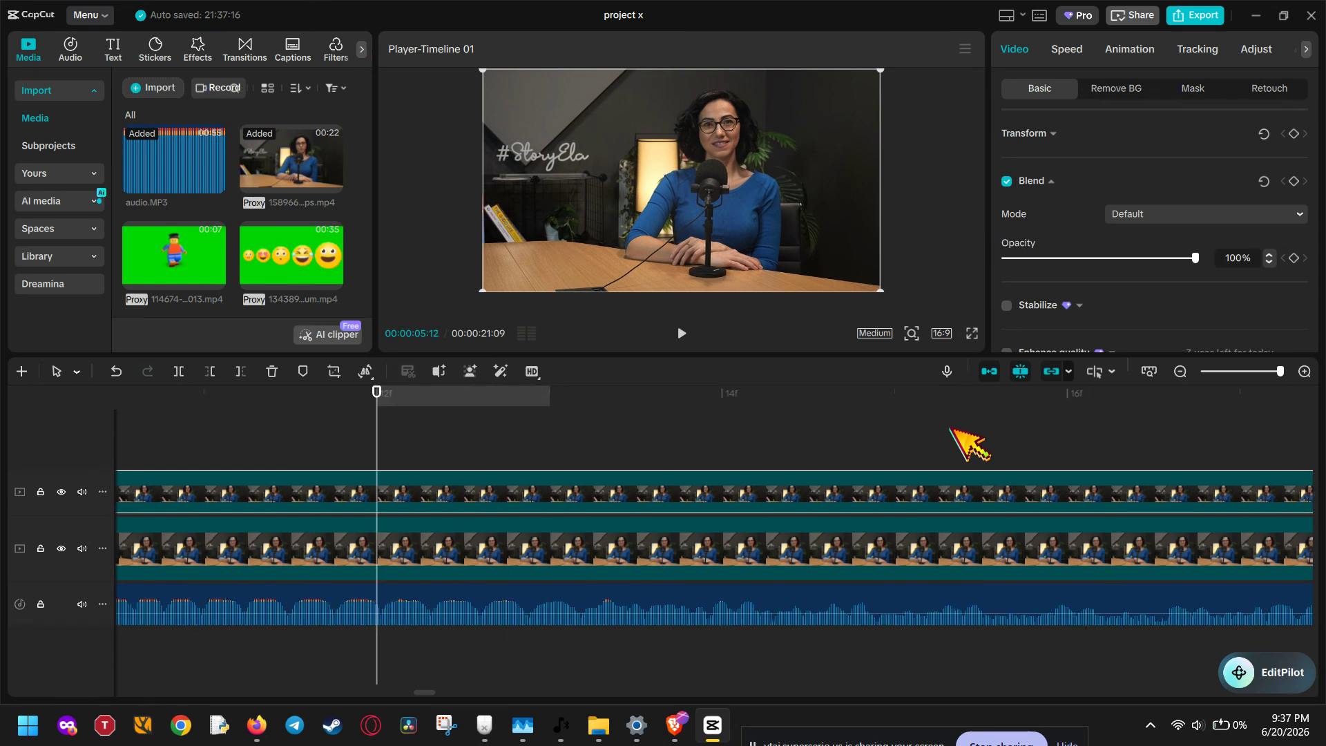
scroll(952, 430, right, 5)
scroll(952, 429, right, 20)
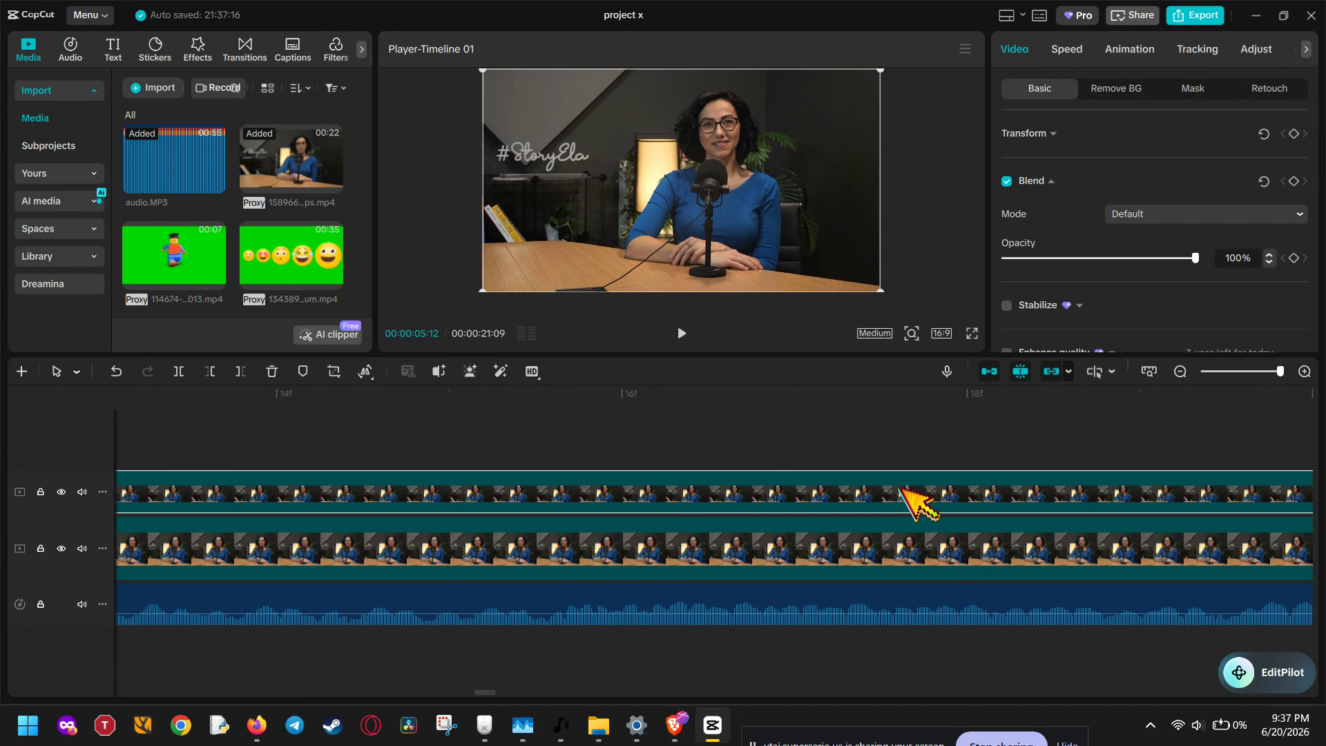
drag(903, 490, 993, 487)
Zoom back out to check the copy now extends slightly past the original's end.
scroll(993, 488, right, 8)
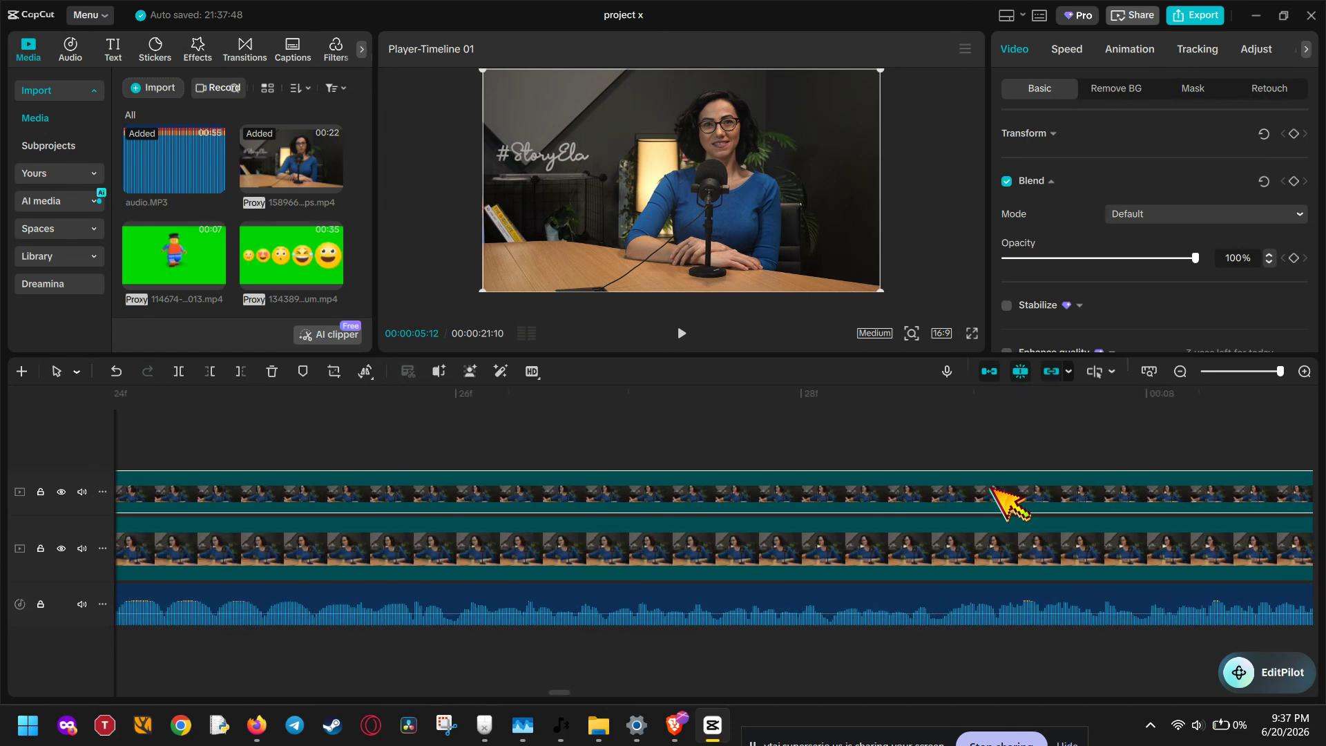
drag(1249, 371, 1289, 372)
click(1195, 405)
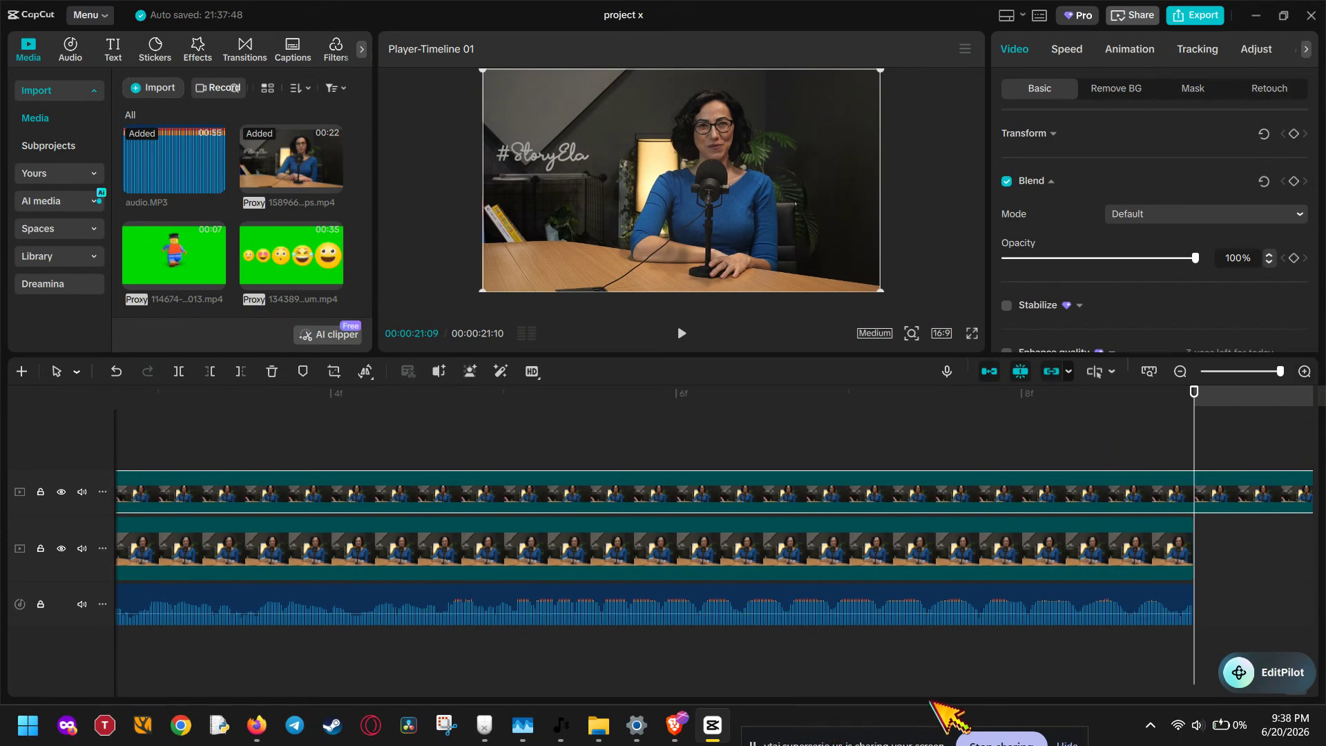
scroll(974, 667, right, 5)
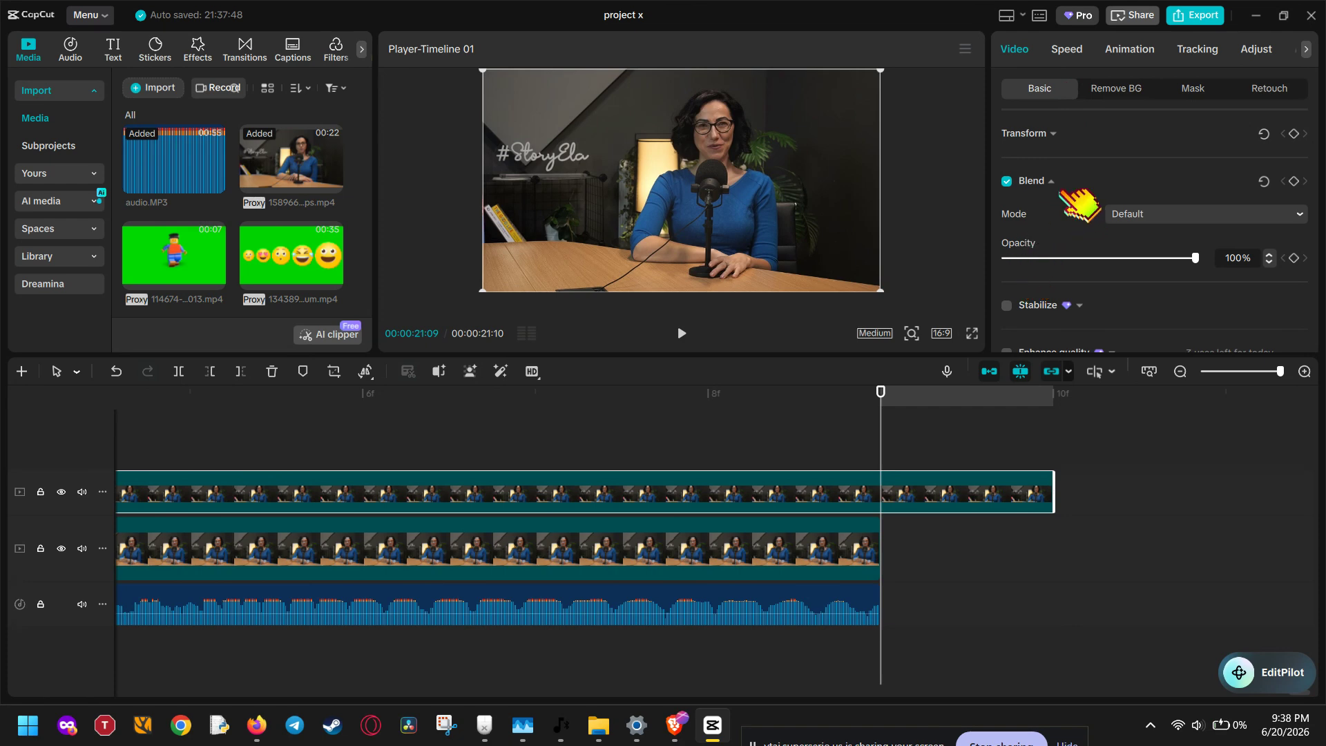
scroll(1068, 193, down, 2)
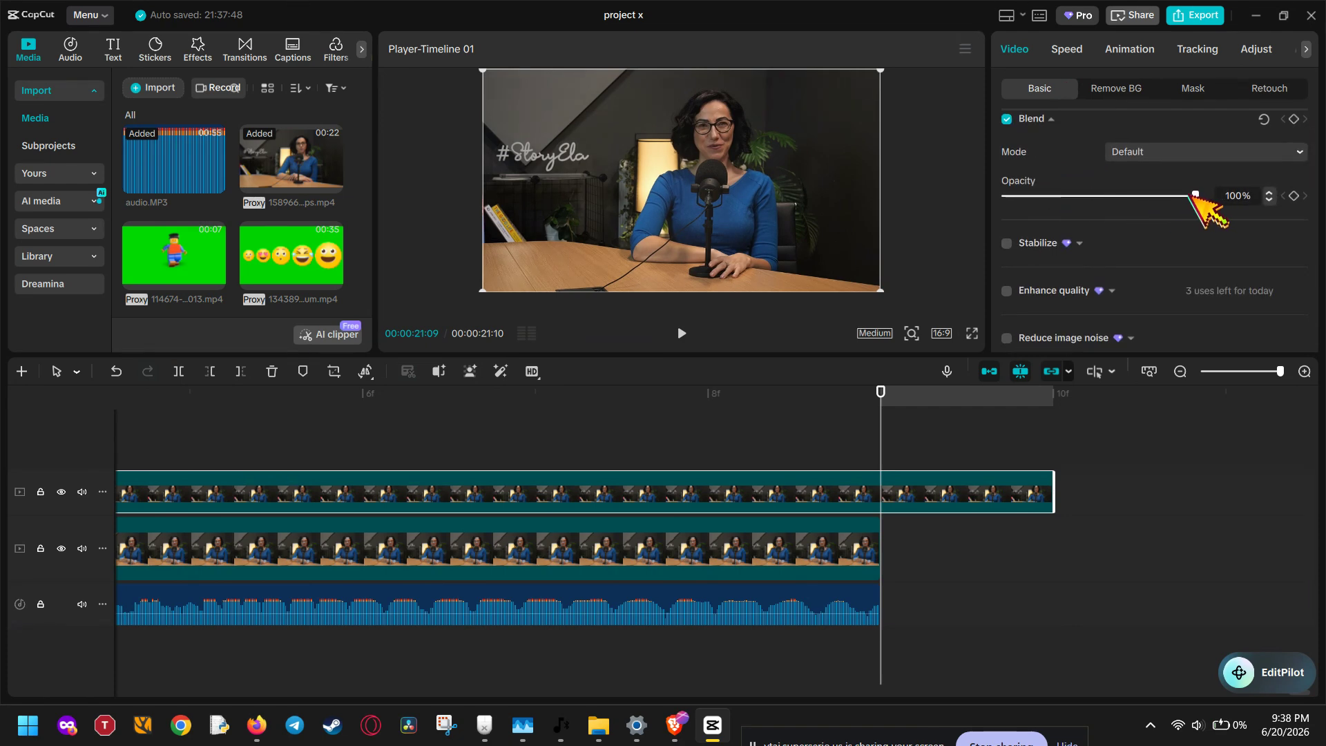
drag(1195, 195, 1117, 197)
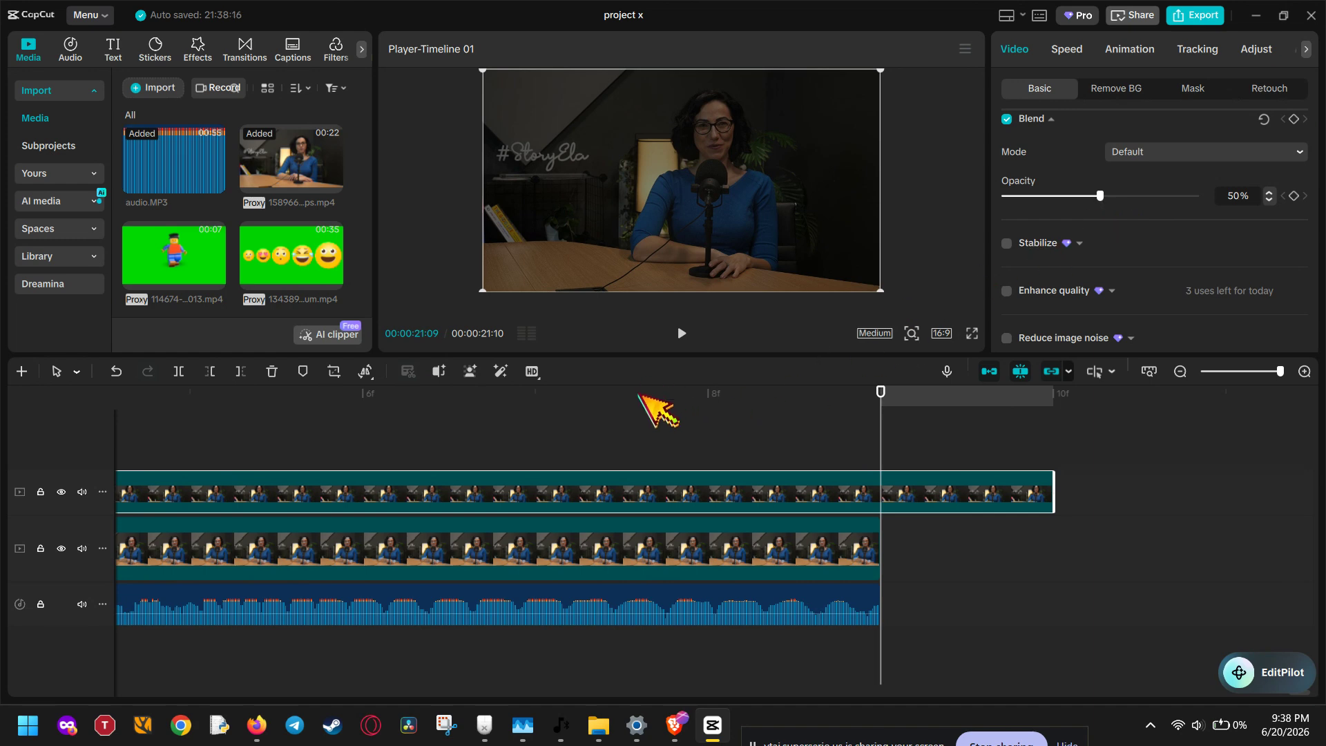
click(535, 395)
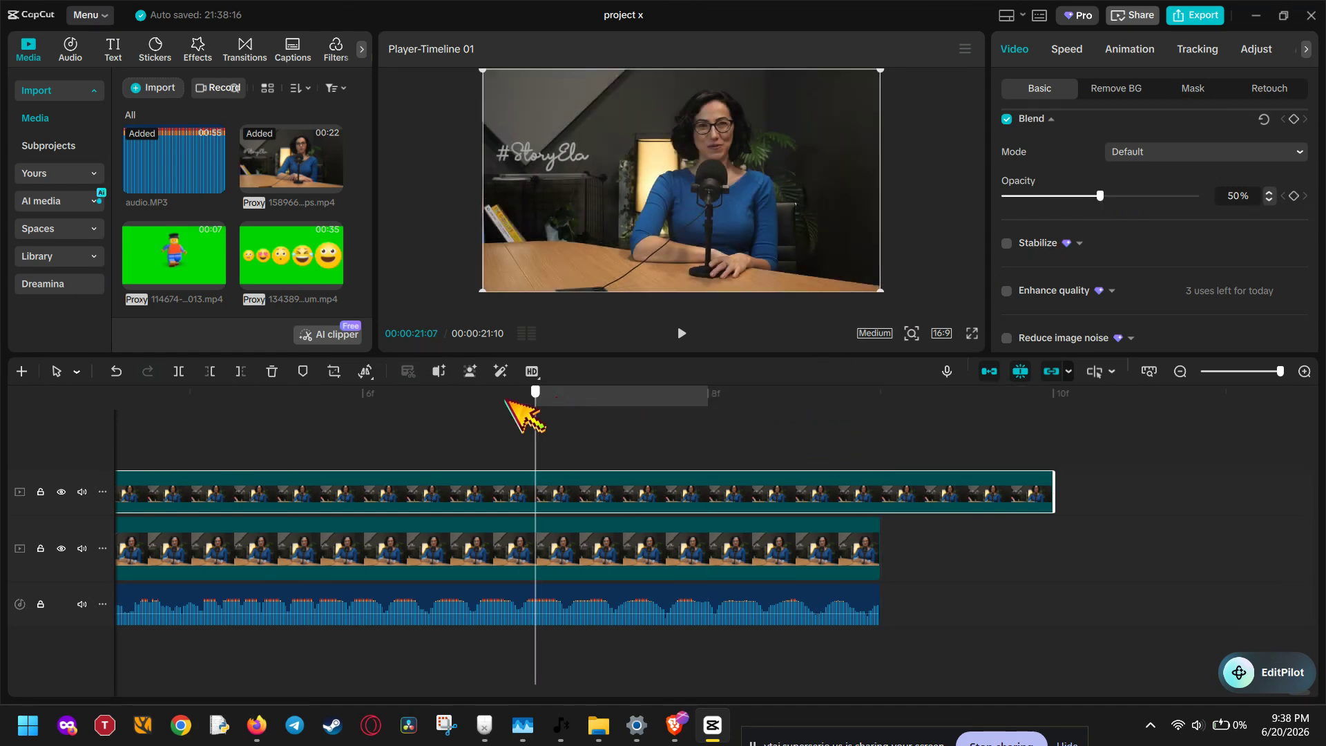
key(Left)
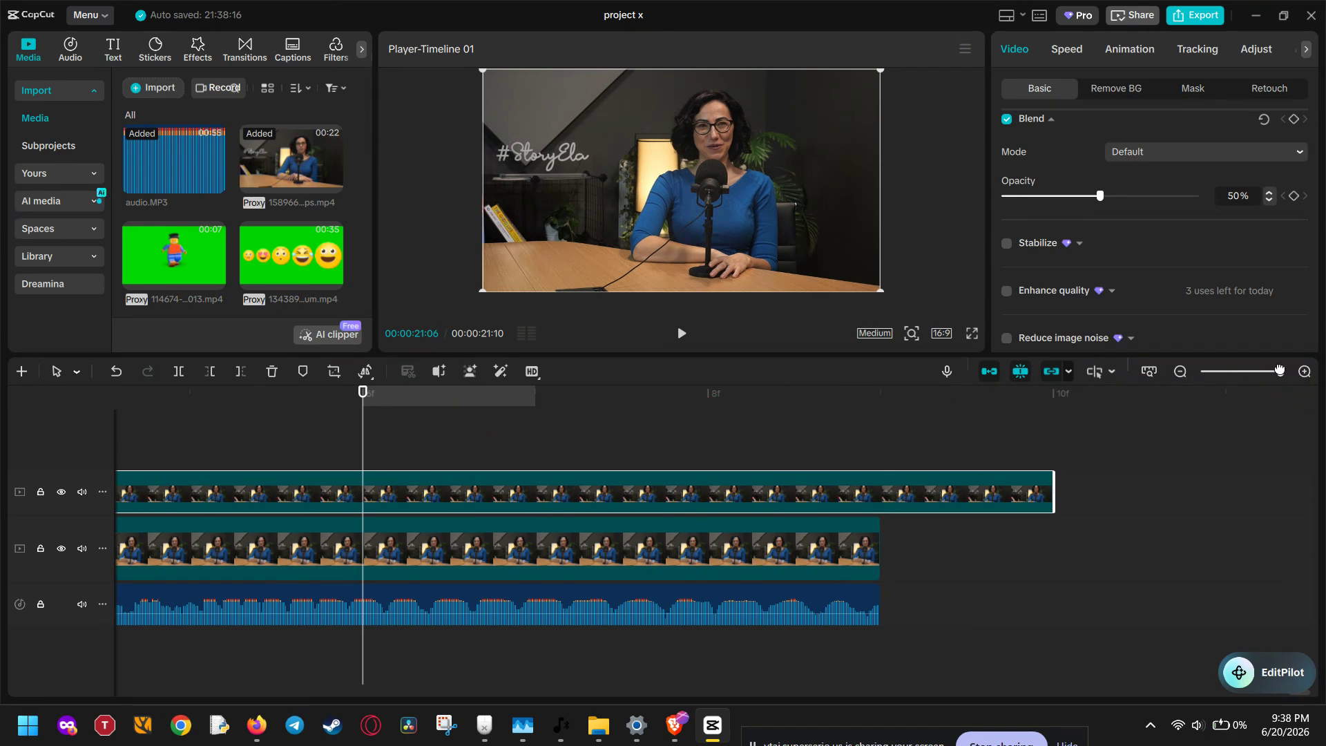
click(987, 398)
click(933, 398)
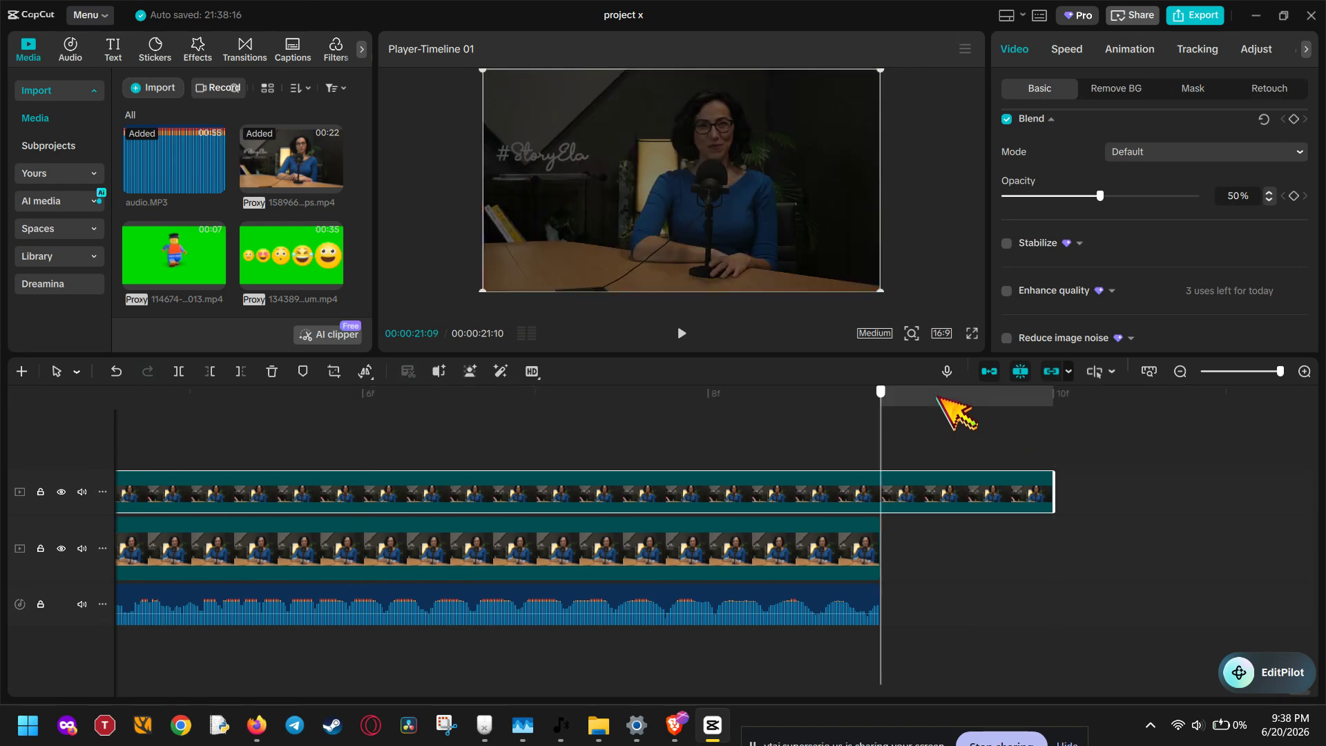
click(807, 401)
click(635, 400)
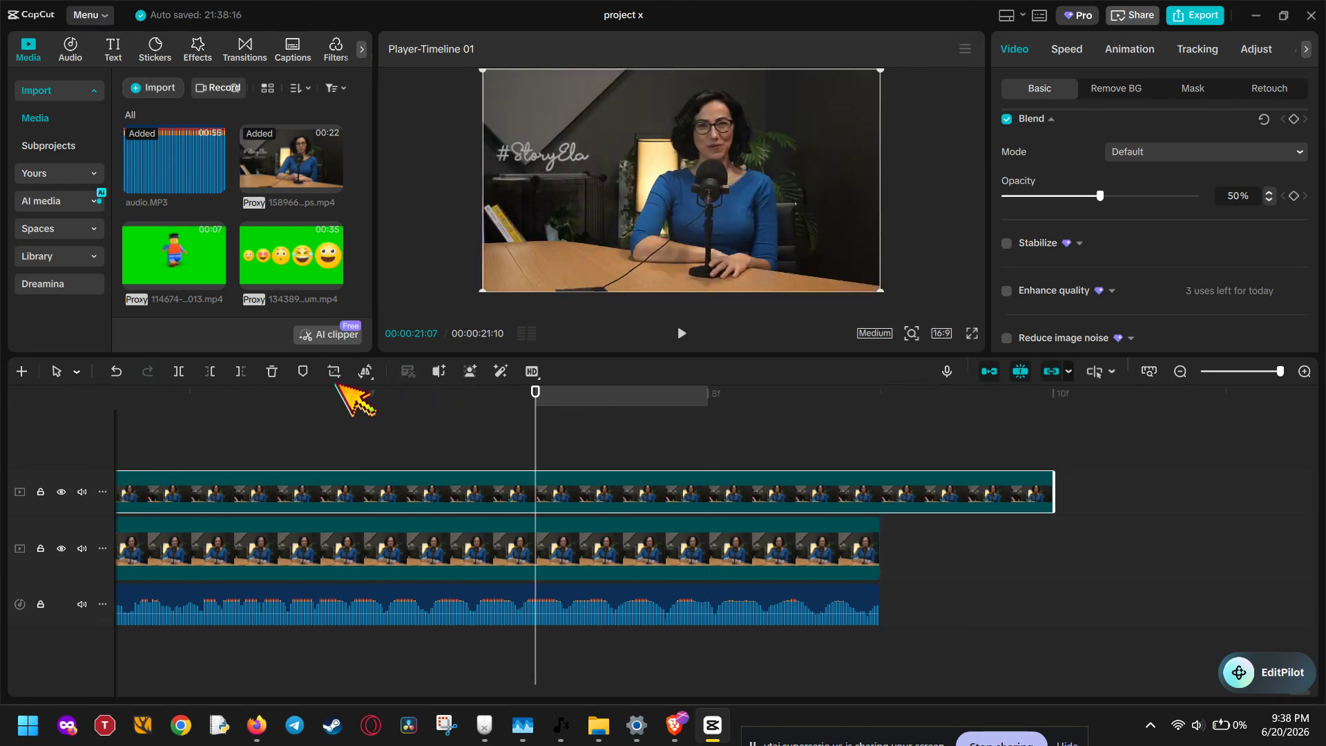
click(311, 394)
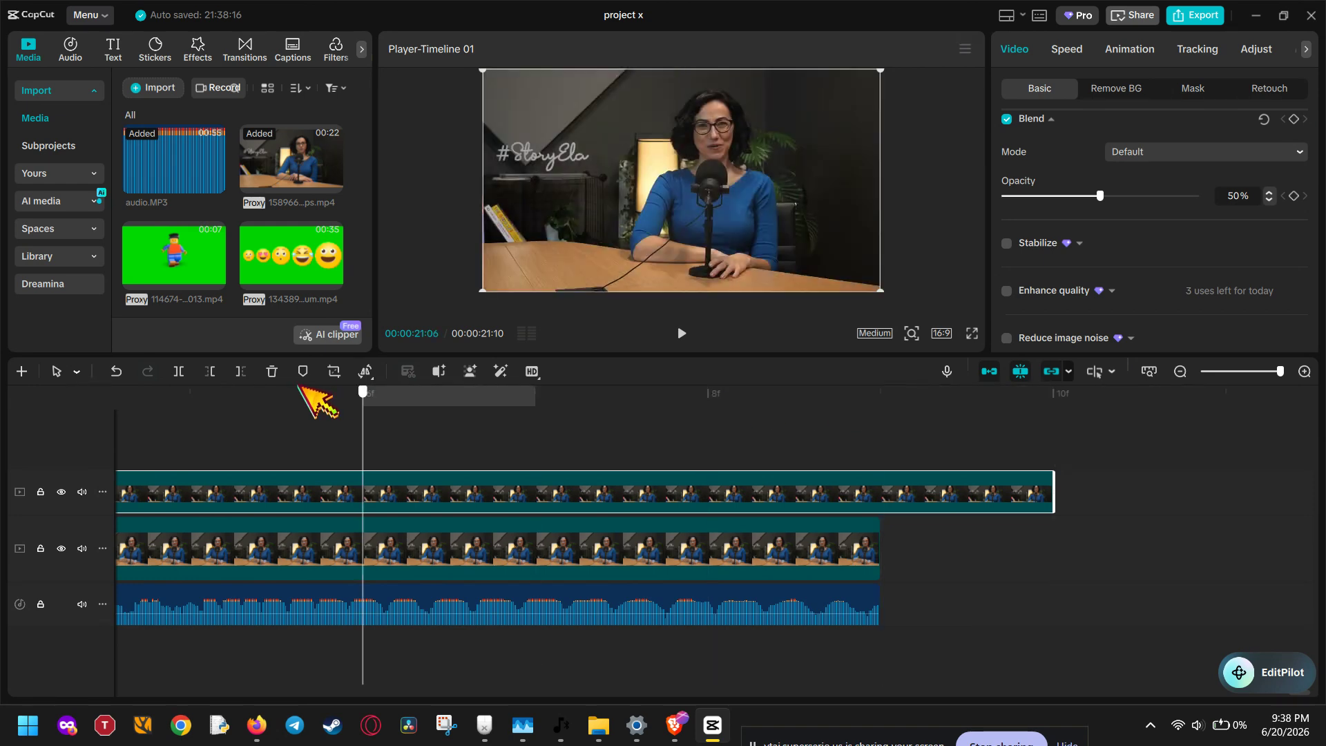
click(1231, 372)
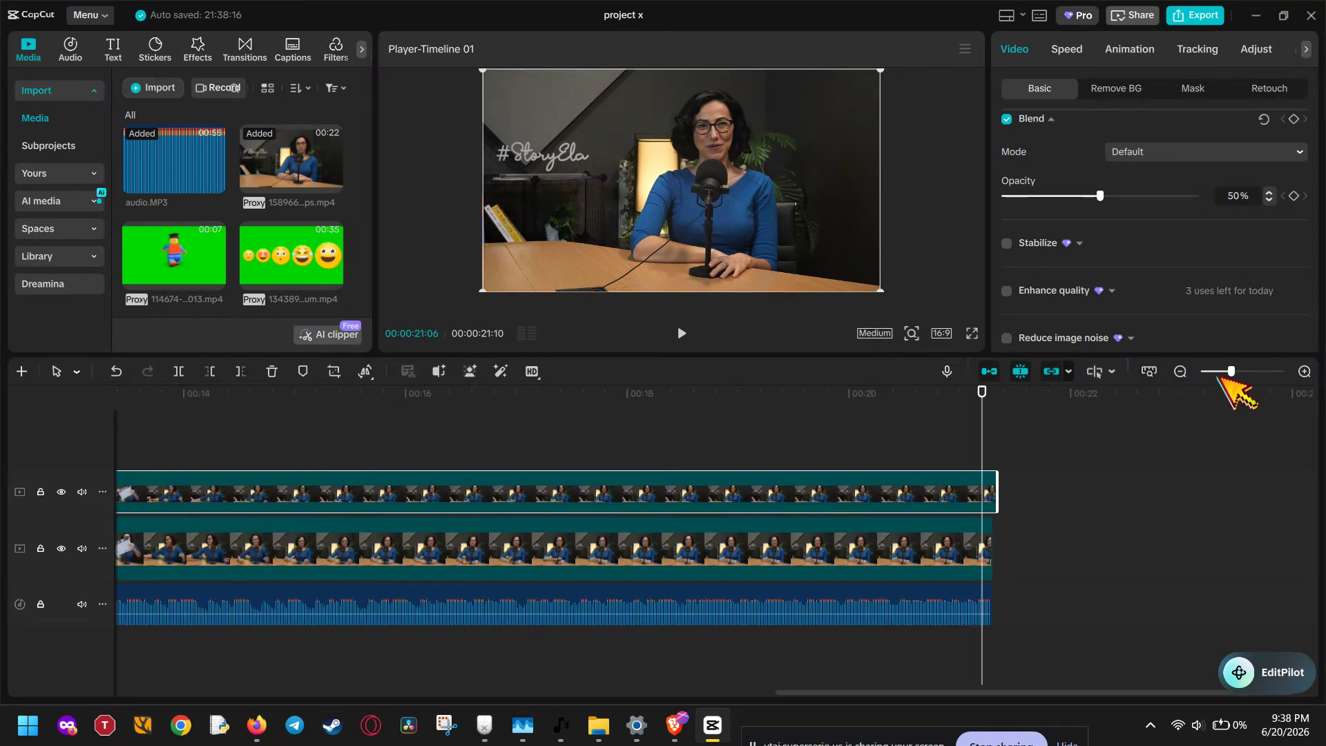
drag(1231, 371, 1213, 373)
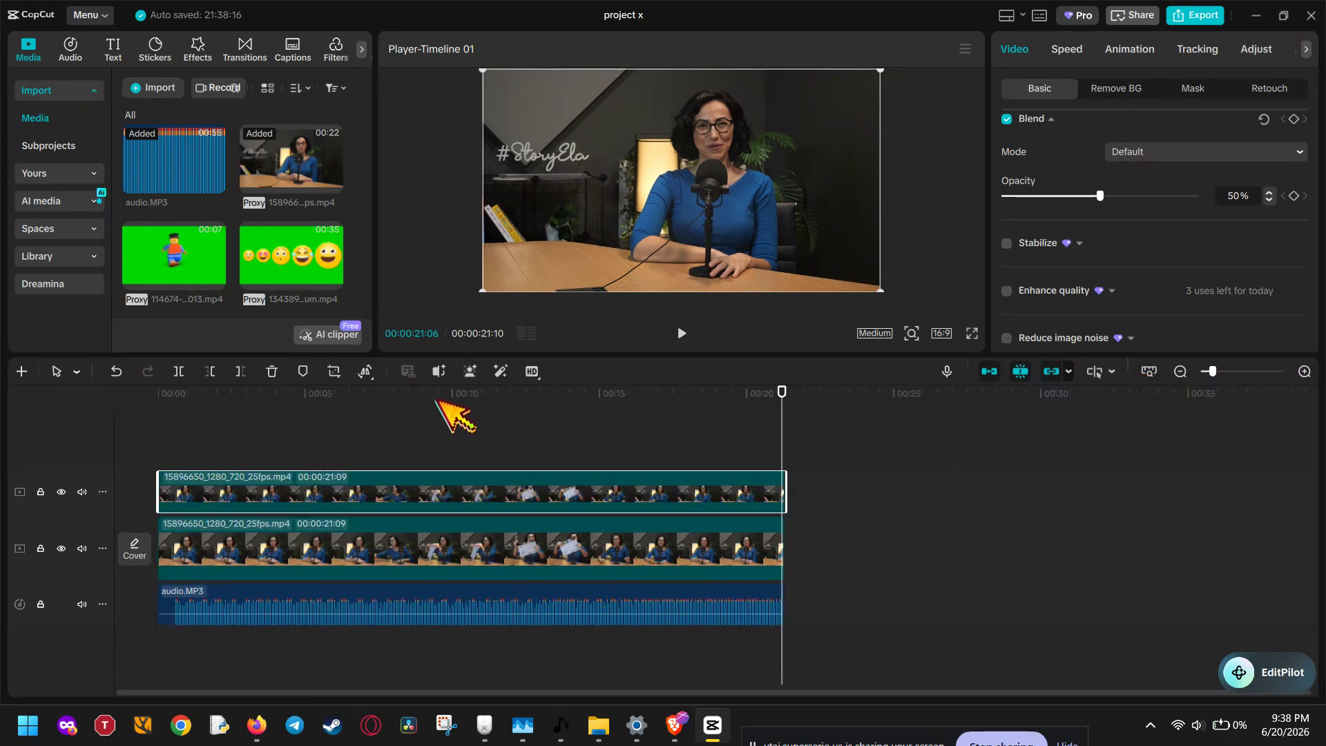
drag(421, 394, 328, 395)
click(681, 333)
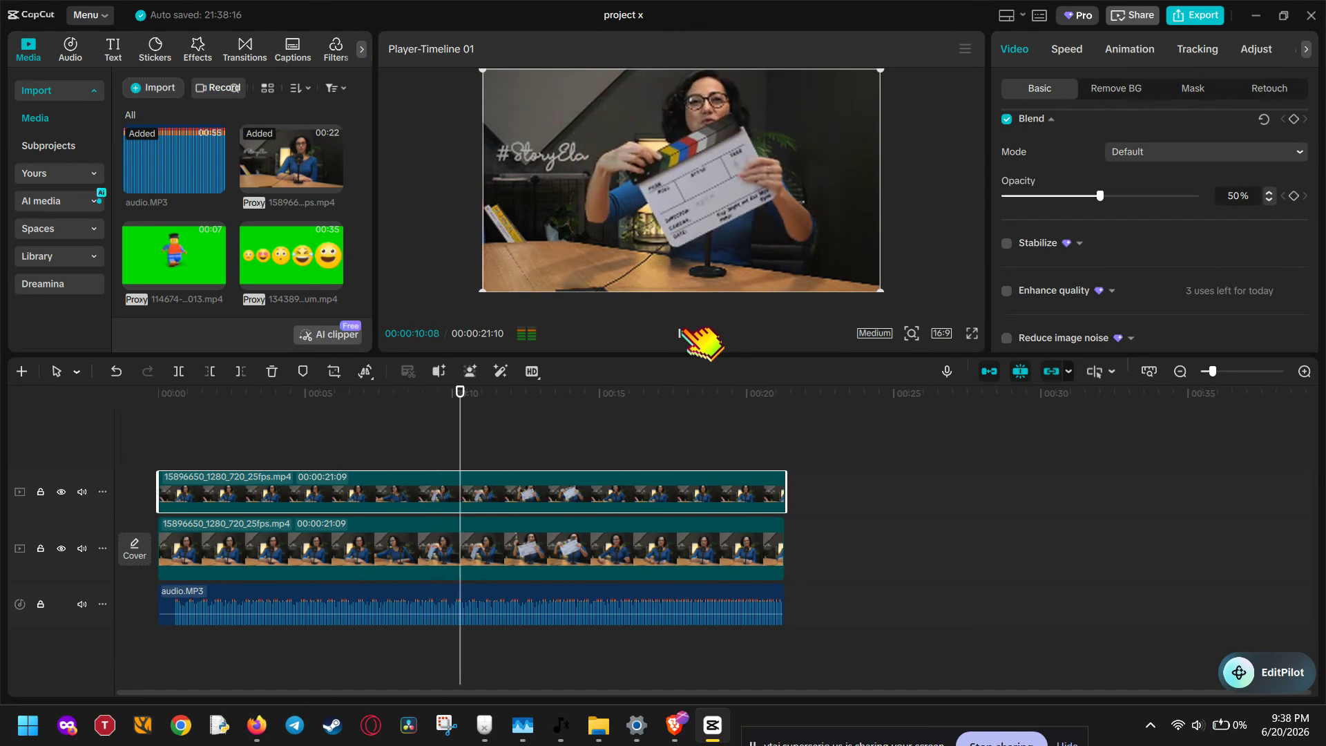
click(681, 333)
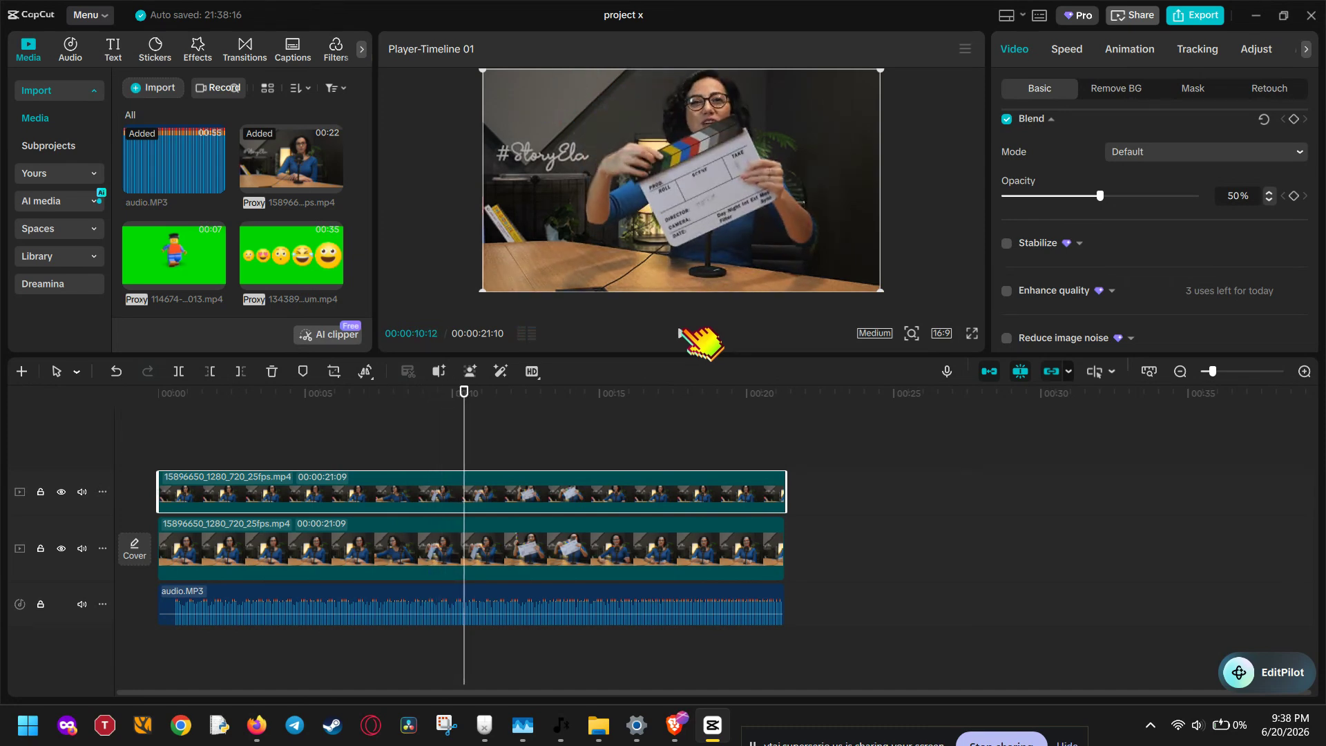
click(681, 333)
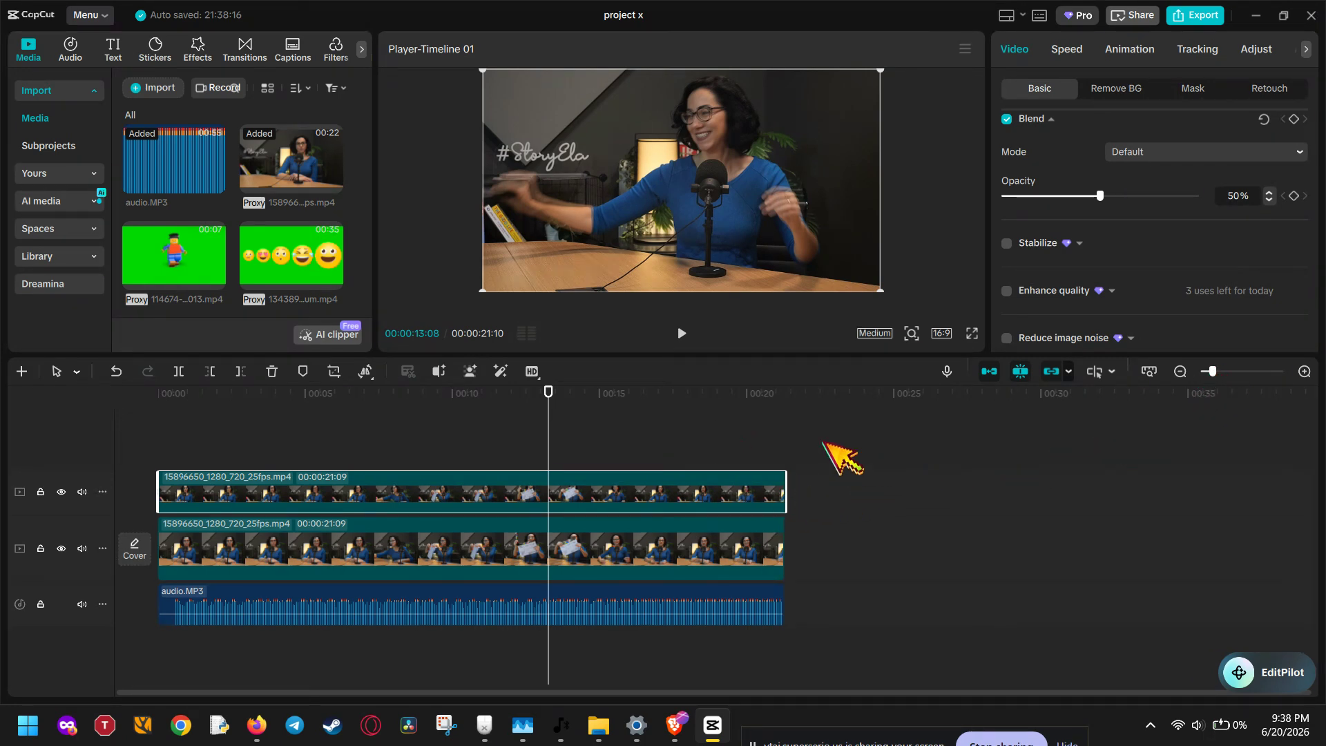
click(788, 401)
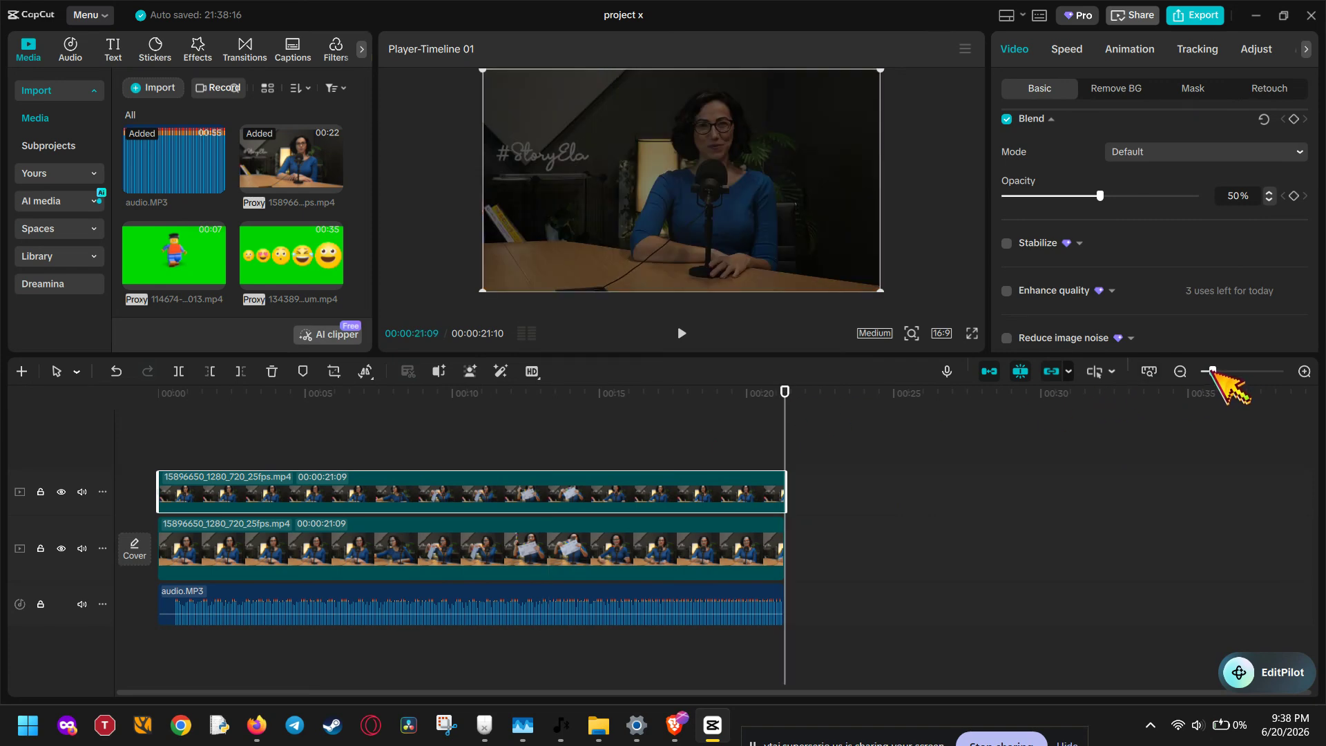
drag(1210, 371, 1307, 374)
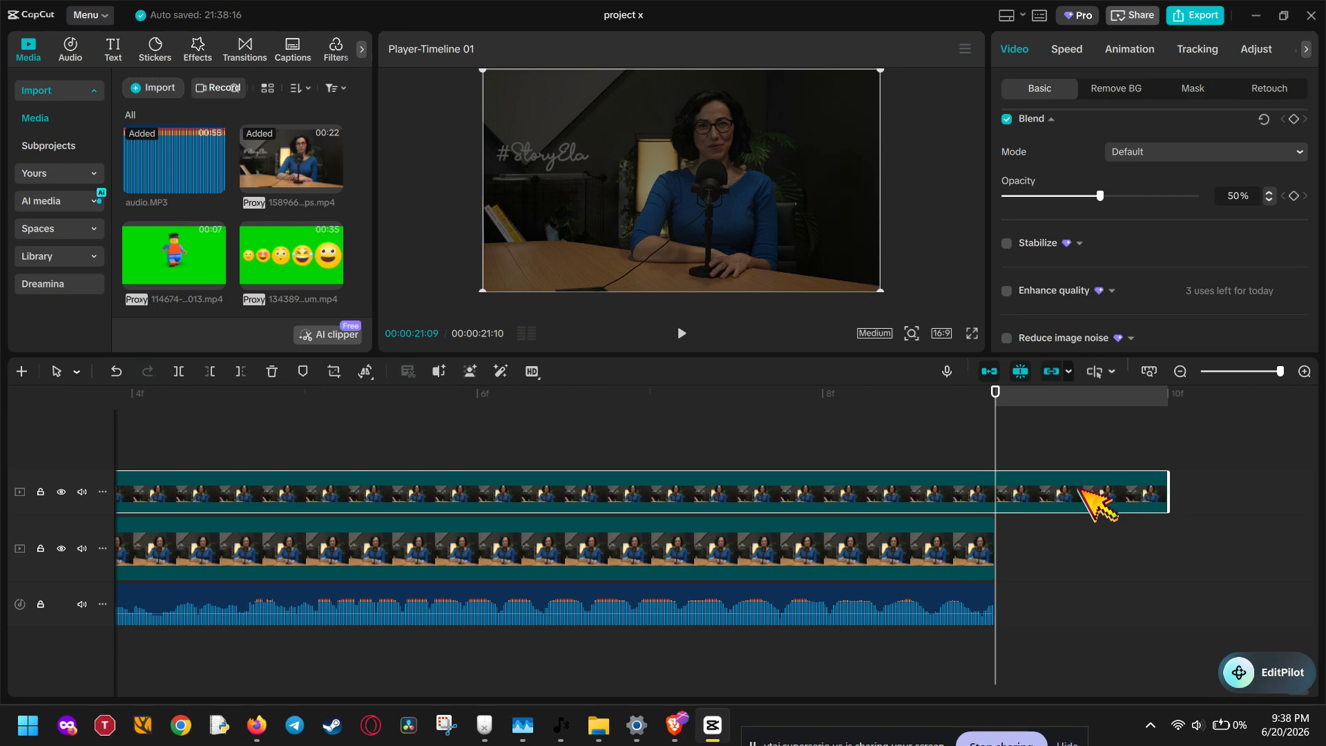
At maximum zoom, move the overlay copy one frame later so it trails by two frames.
drag(1082, 490, 1186, 488)
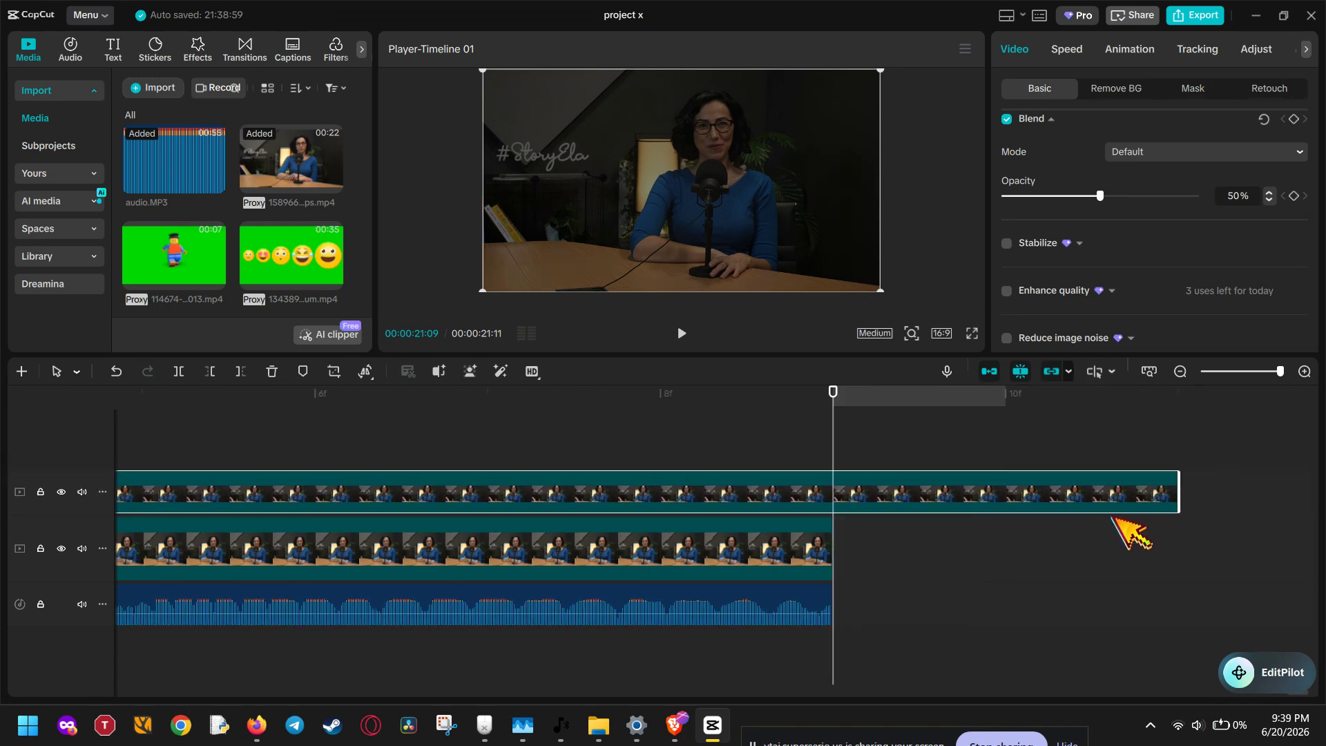
scroll(1119, 524, right, 3)
drag(882, 492, 521, 495)
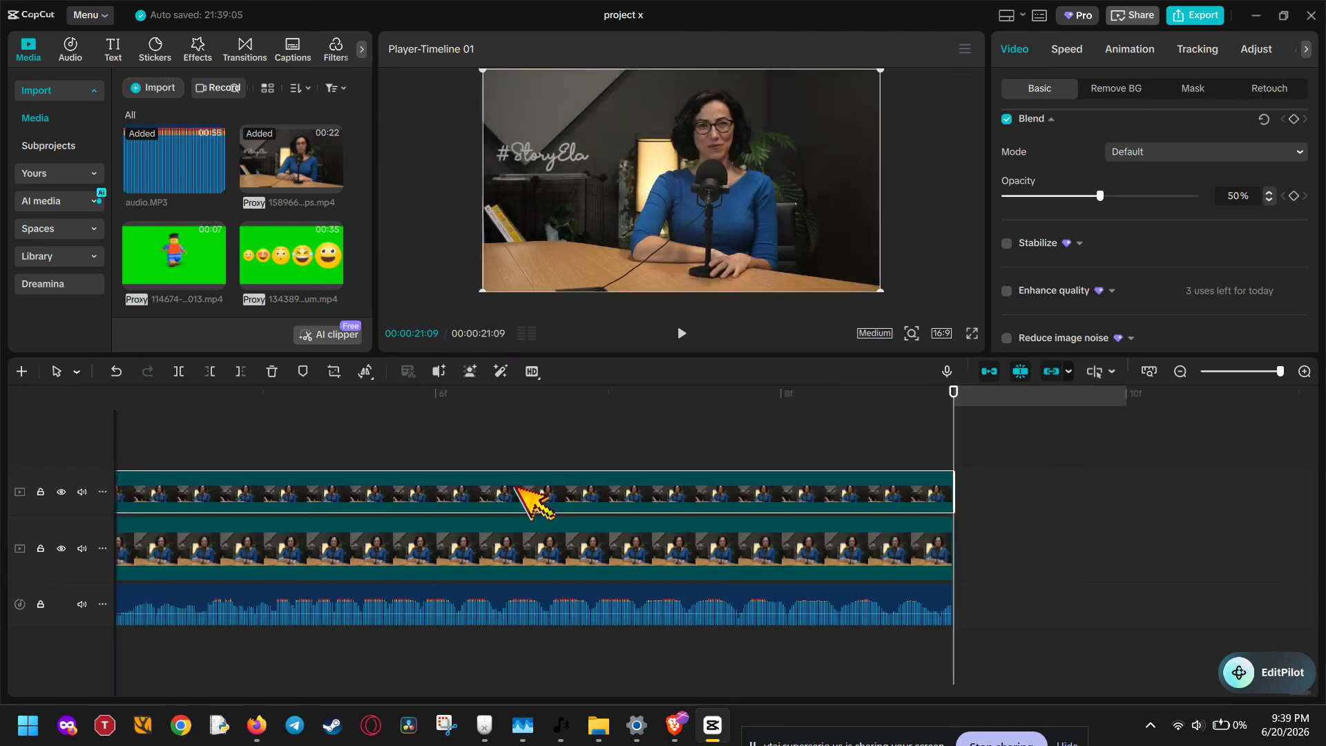
drag(638, 488, 1025, 489)
scroll(1057, 550, right, 5)
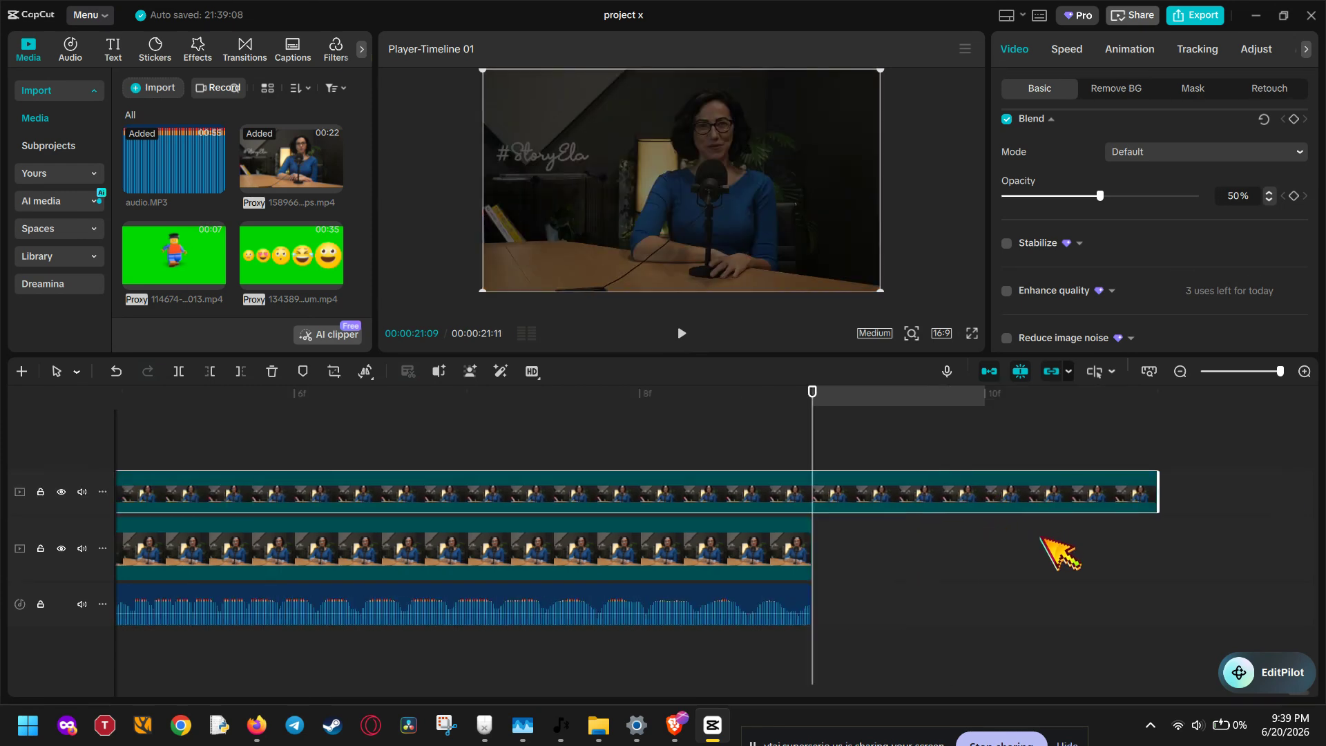
drag(1282, 371, 1215, 373)
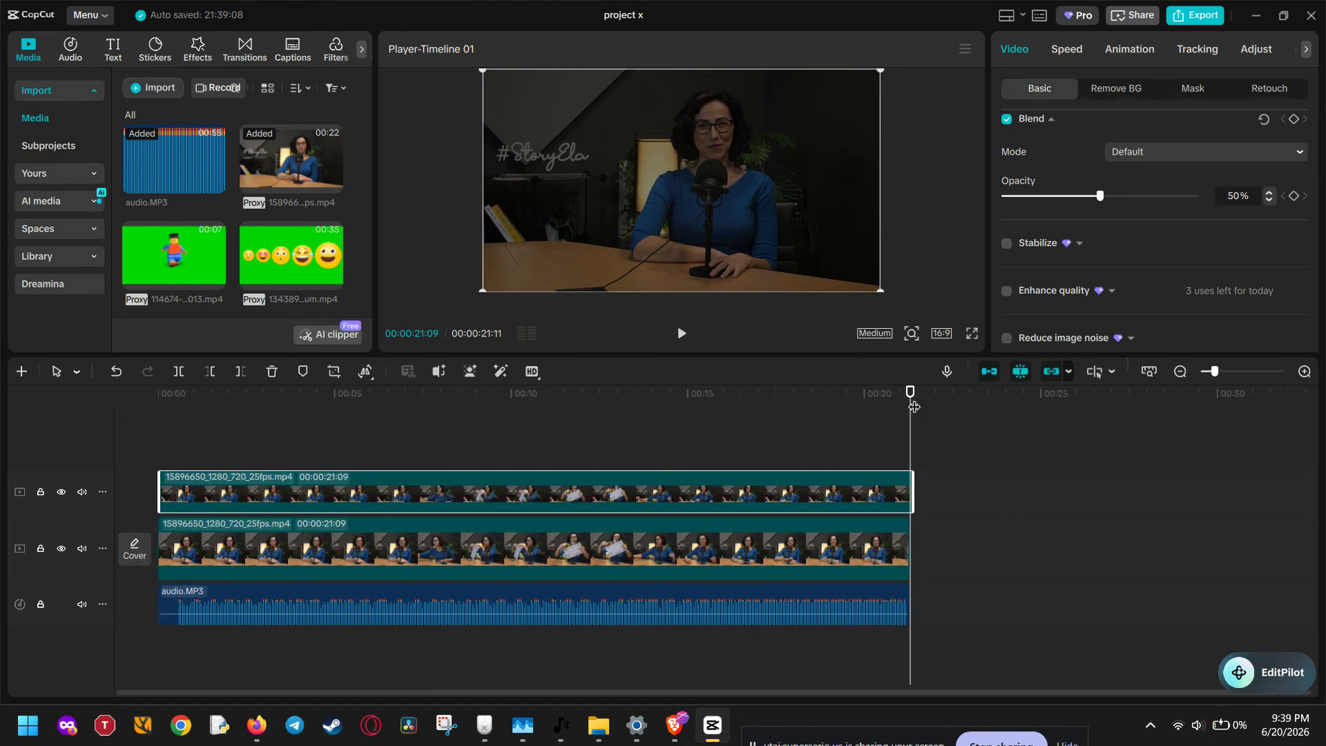
drag(914, 407, 896, 409)
Preview the echo from about ten seconds, set the overlay opacity to 22%, and replay.
drag(926, 407, 509, 415)
click(682, 333)
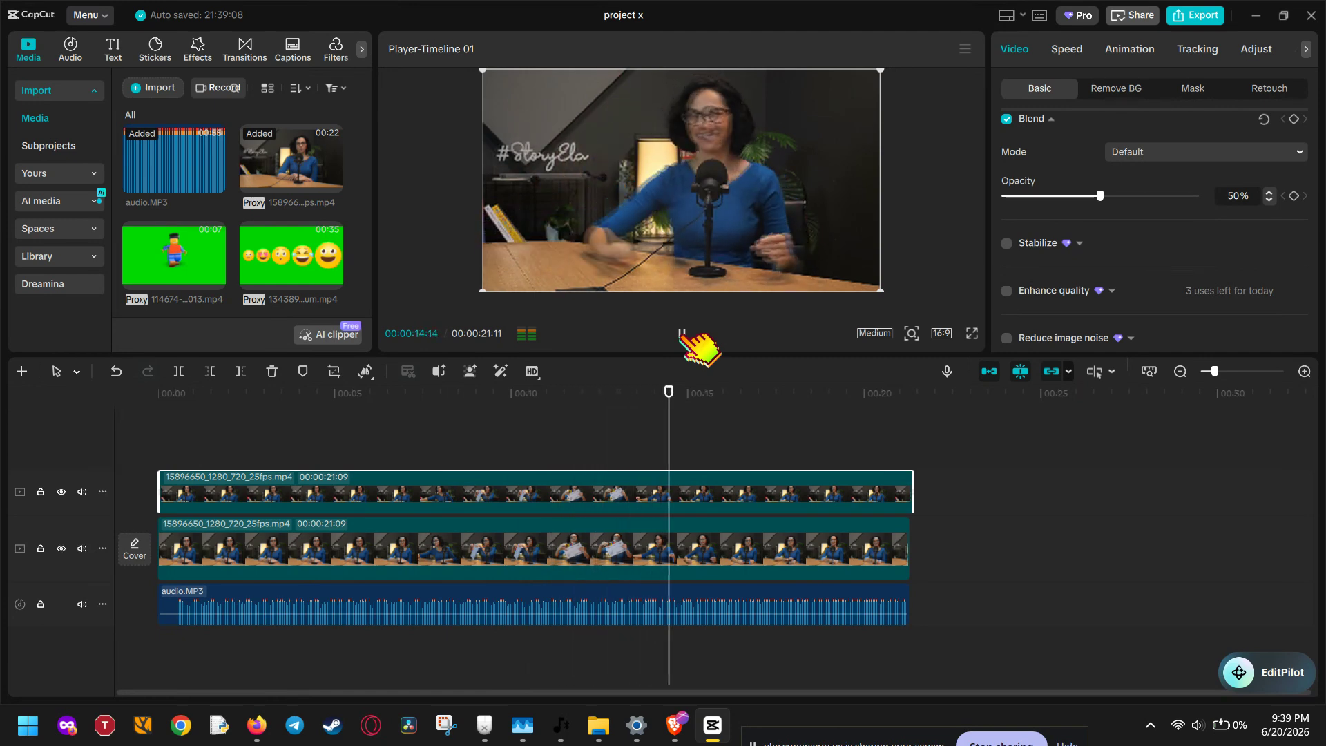
click(682, 334)
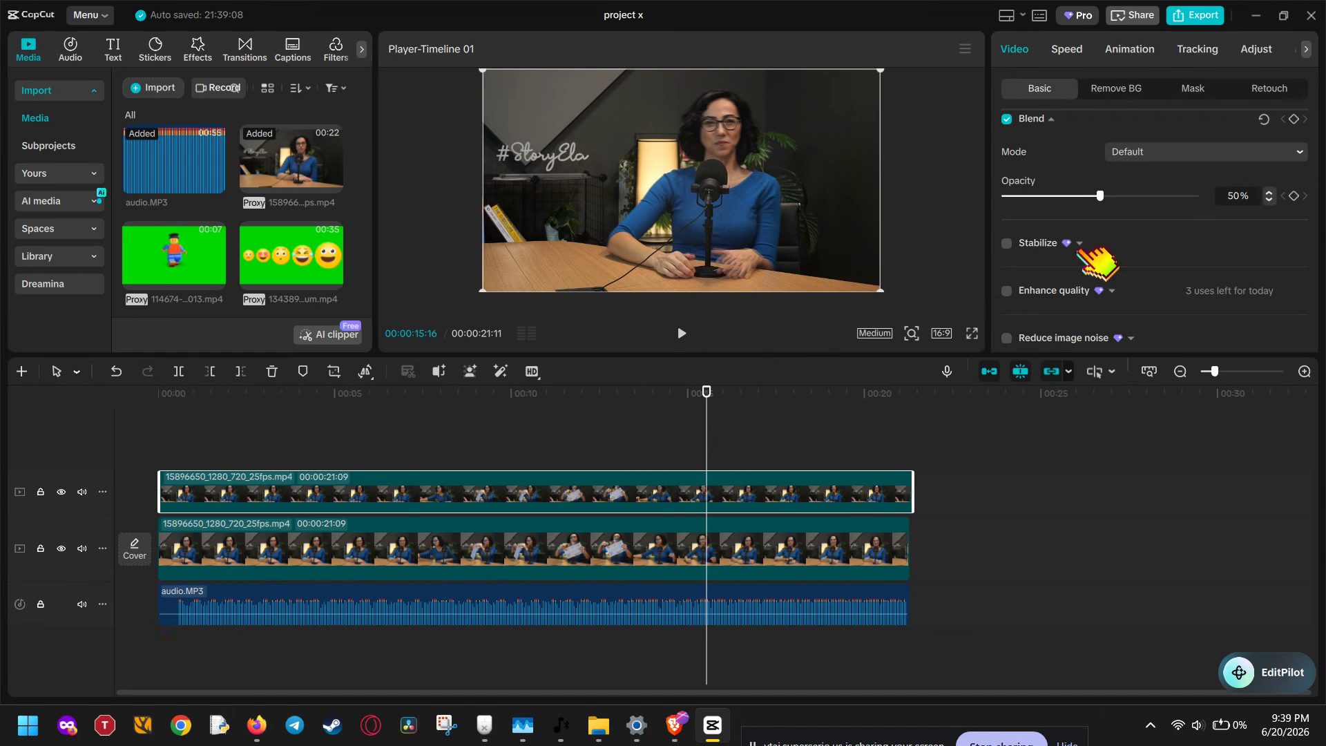
drag(1100, 196, 1046, 196)
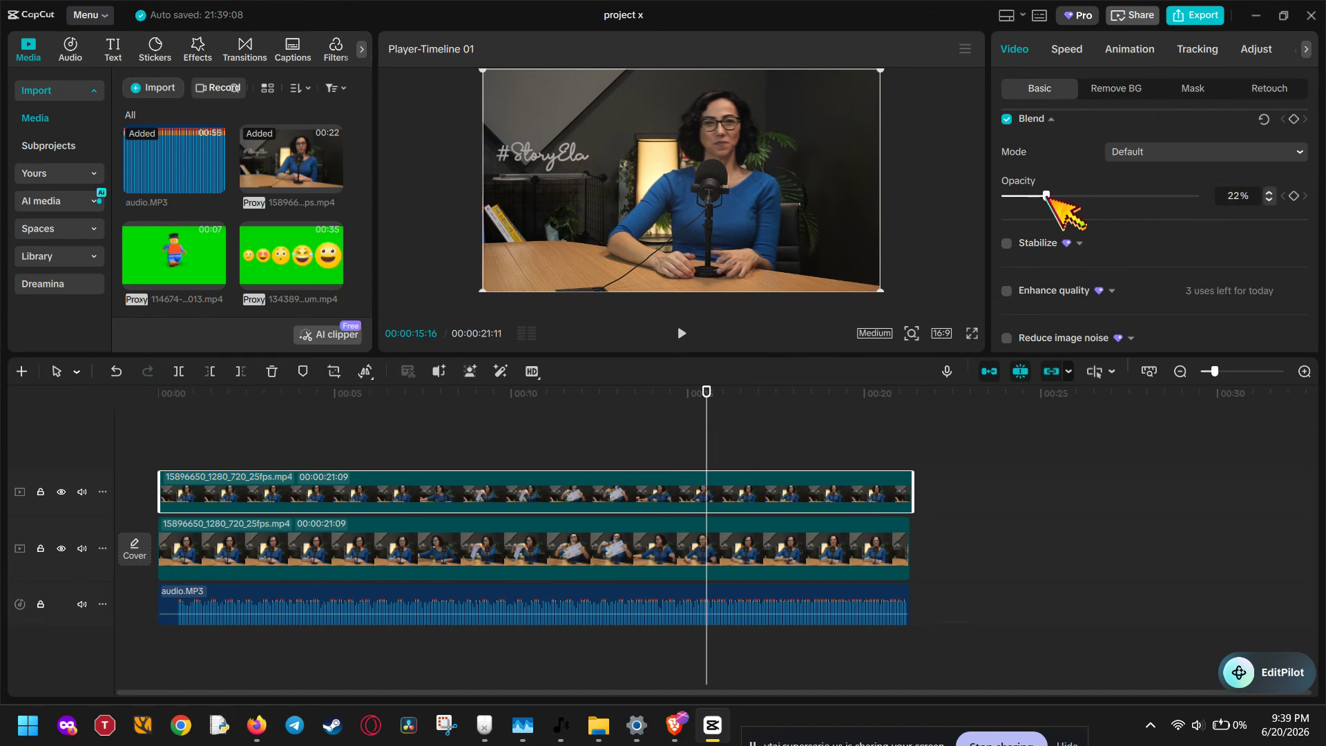
click(690, 337)
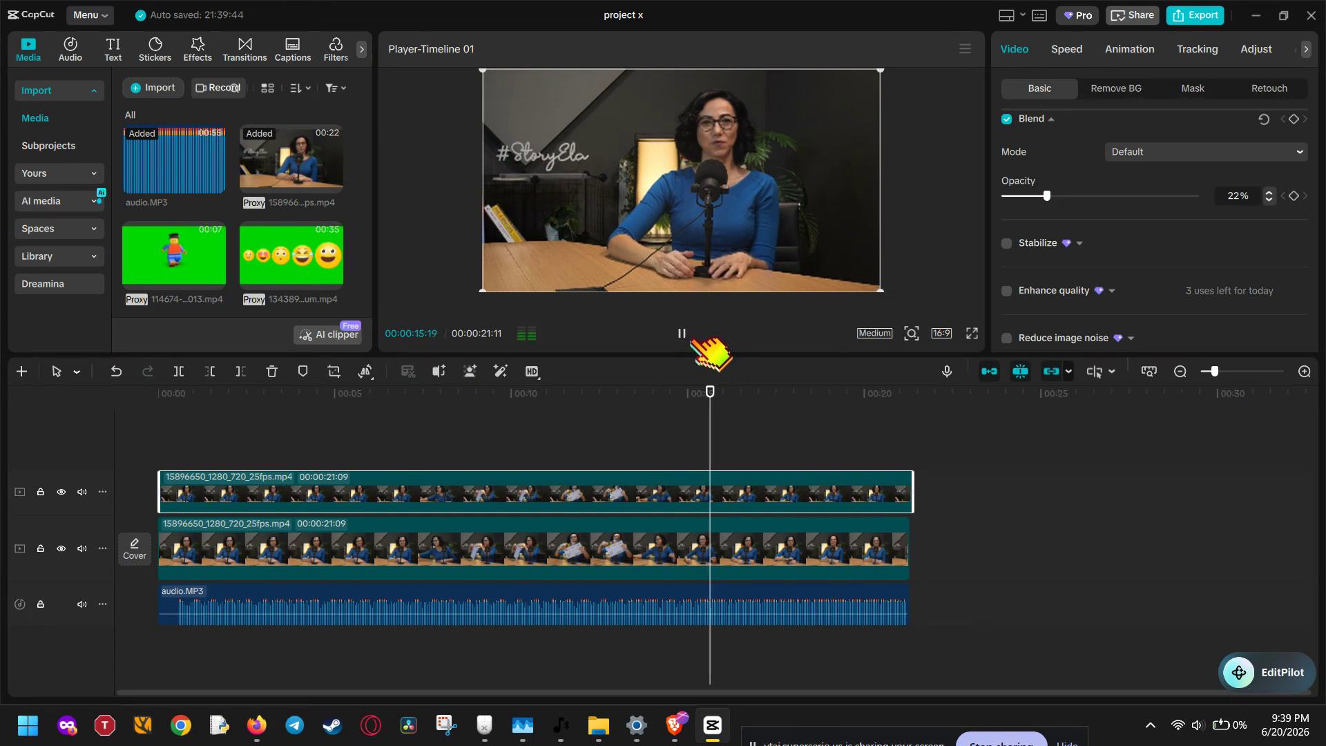